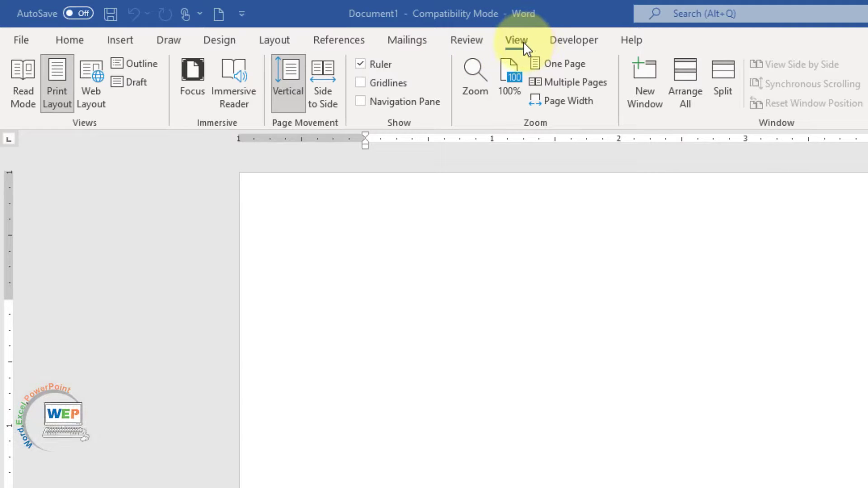
# - Enter =rand() on the first line to generate five sample paragraphs
pyautogui.click(526, 45)
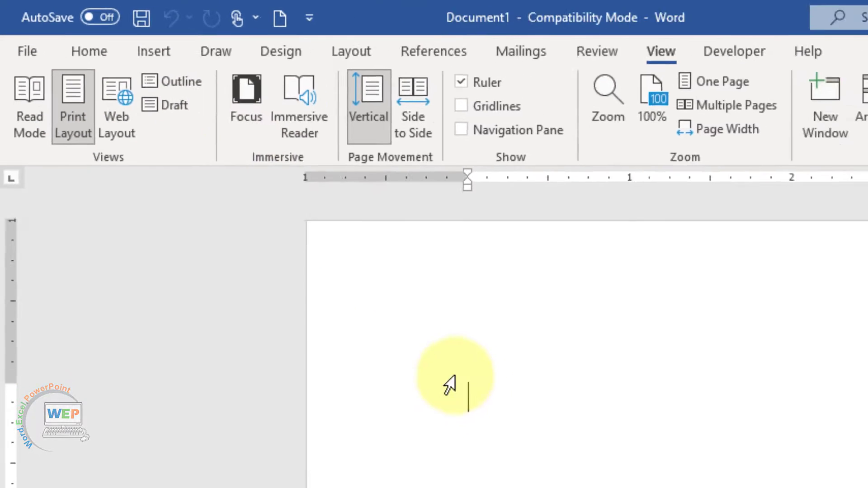
pyautogui.click(222, 189)
pyautogui.write('=')
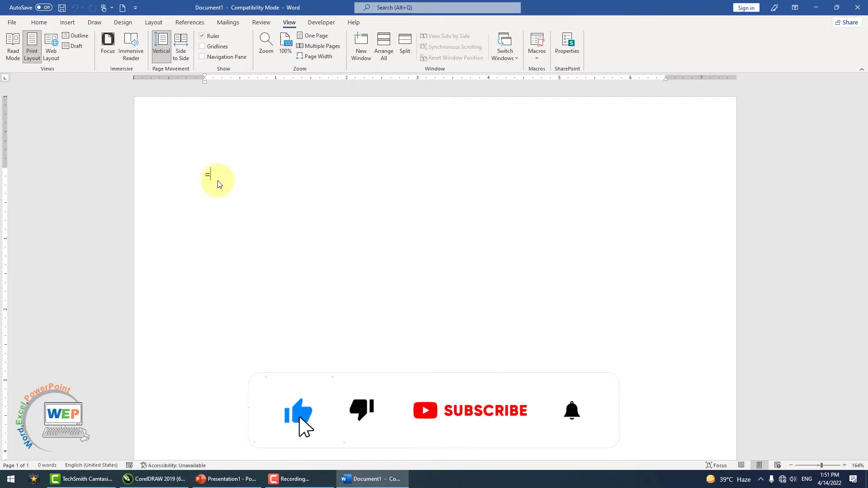
pyautogui.write('rand')
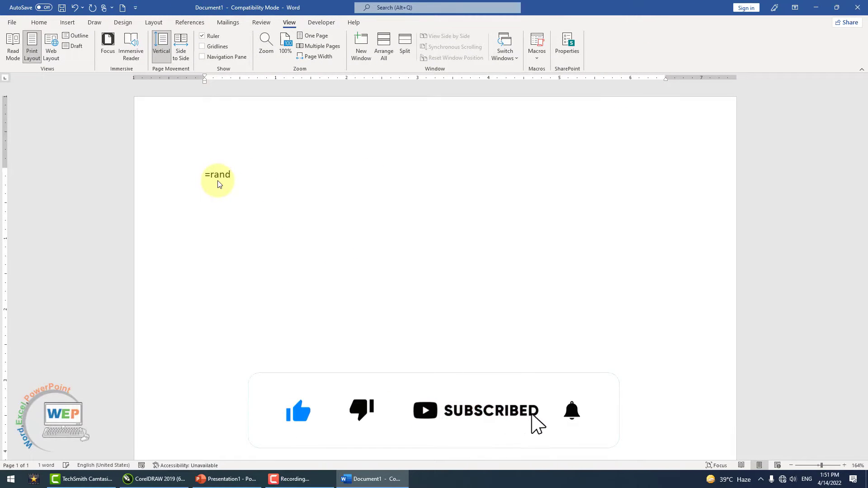
pyautogui.write('()')
pyautogui.press('Return')
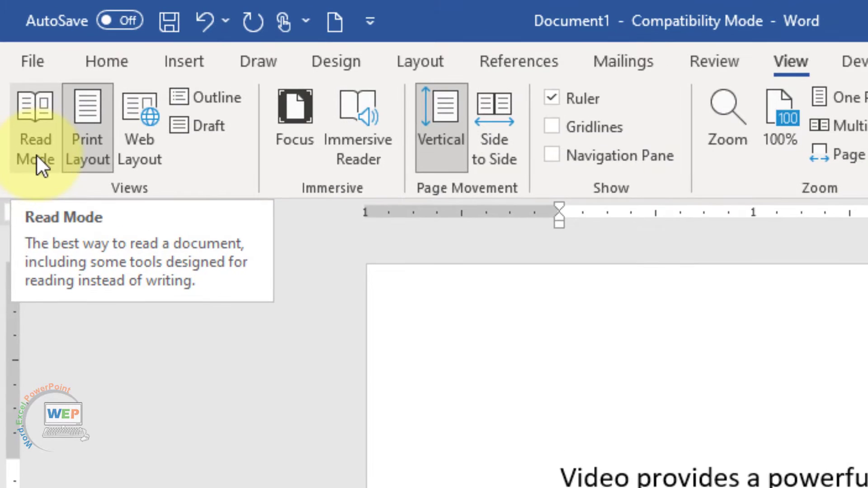
pyautogui.click(35, 156)
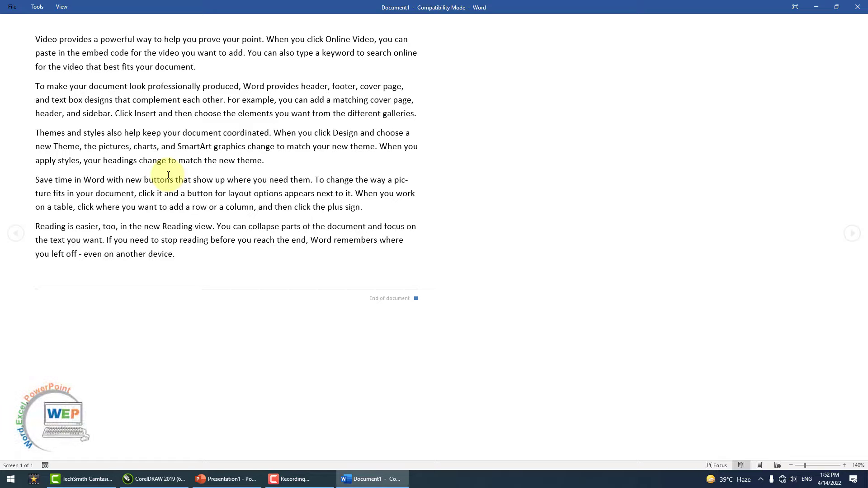
pyautogui.press('Escape')
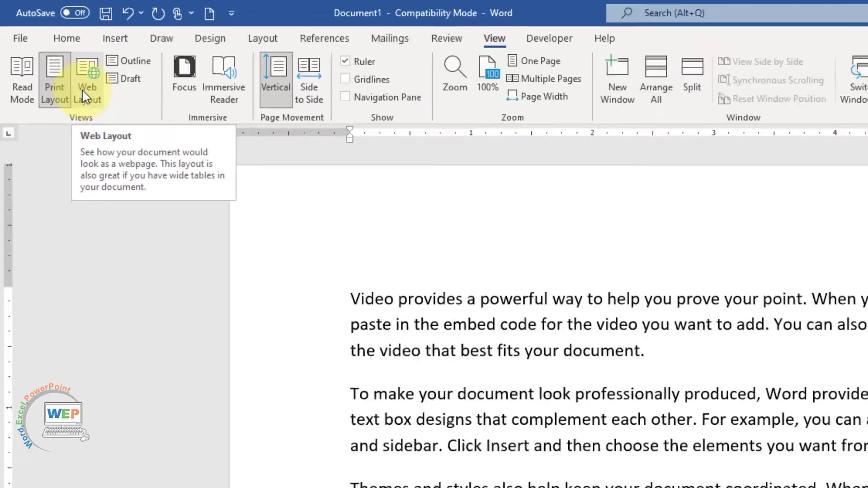
pyautogui.click(84, 97)
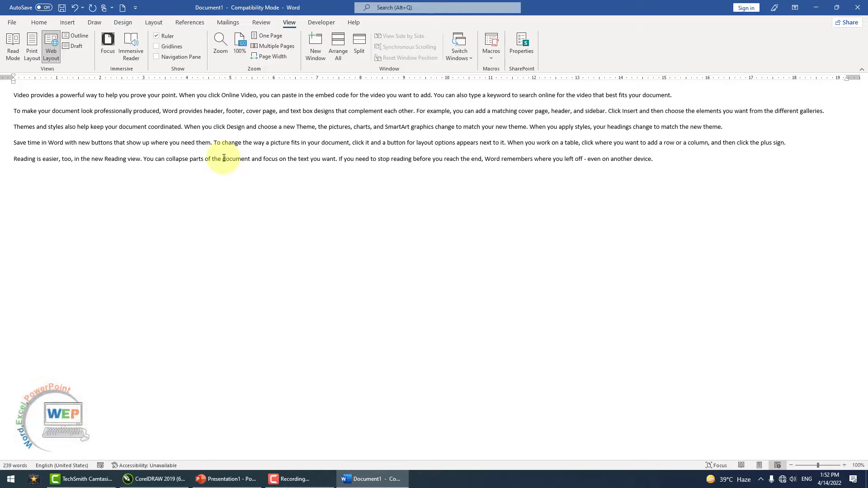
pyautogui.click(31, 55)
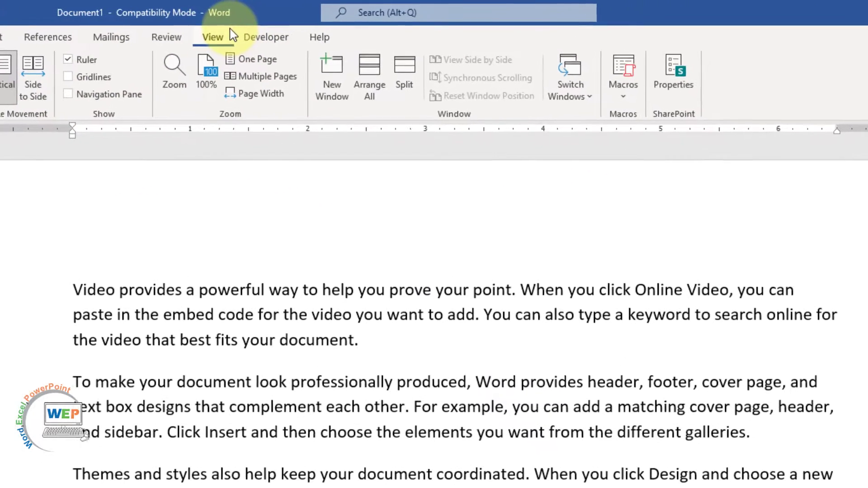
pyautogui.click(74, 60)
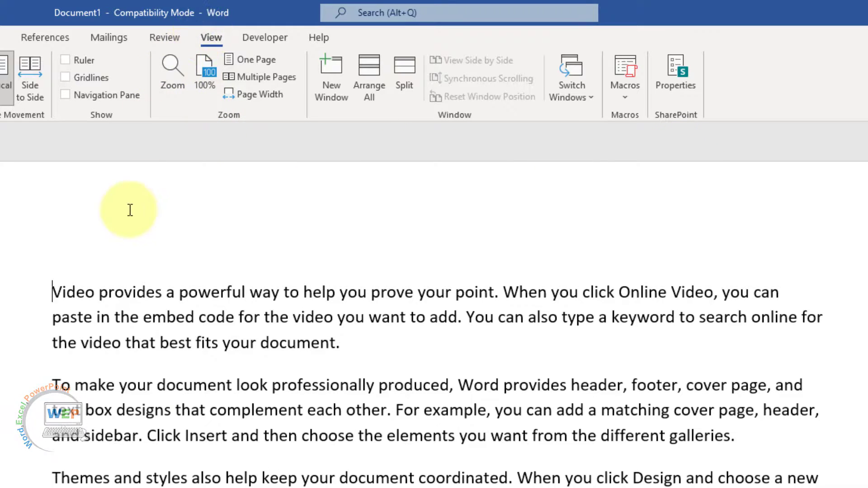
pyautogui.click(65, 60)
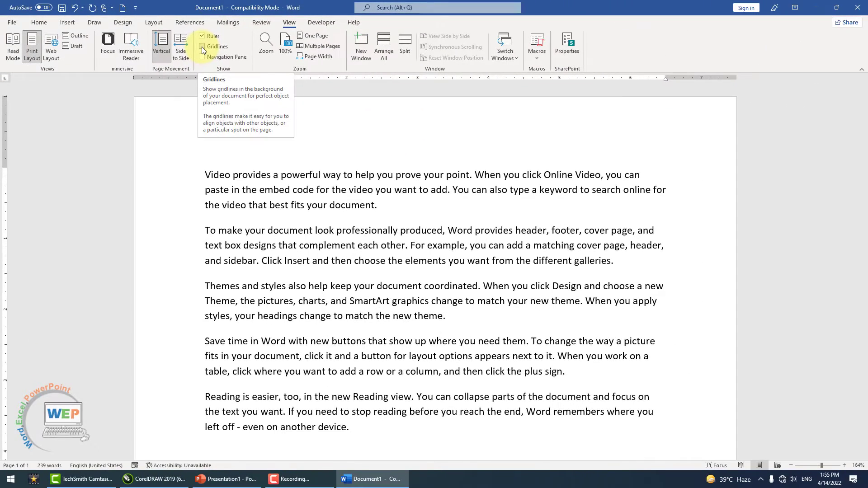
pyautogui.click(202, 47)
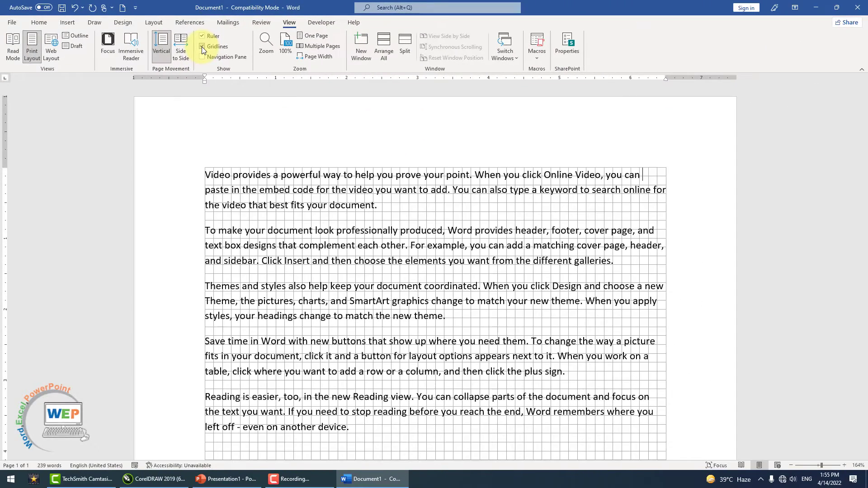
pyautogui.scroll(-1, 584, 274)
pyautogui.scroll(-4, 584, 275)
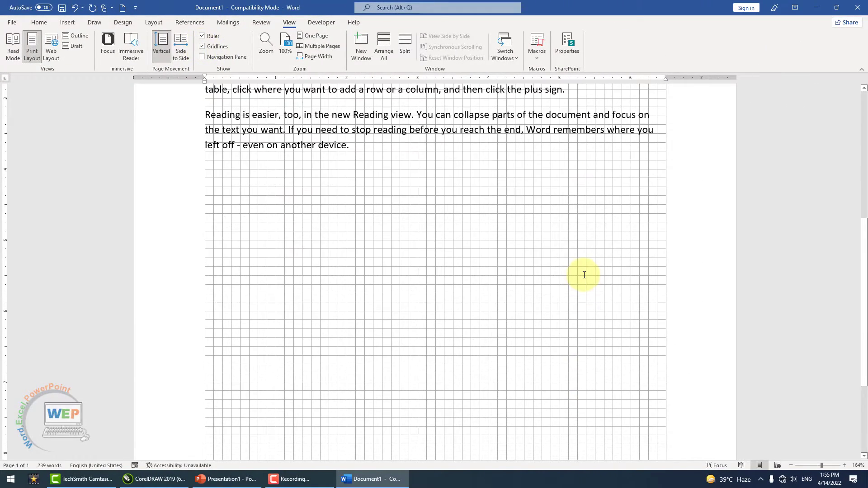
pyautogui.scroll(3, 585, 274)
pyautogui.scroll(3, 585, 274)
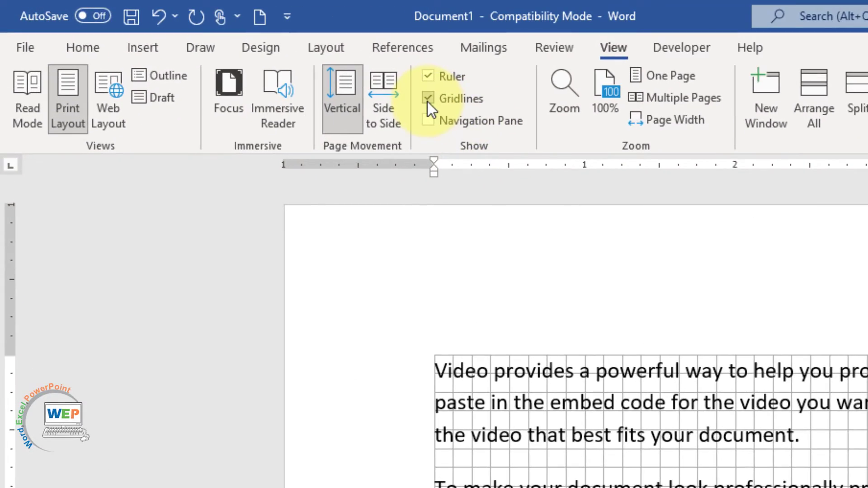
pyautogui.click(428, 100)
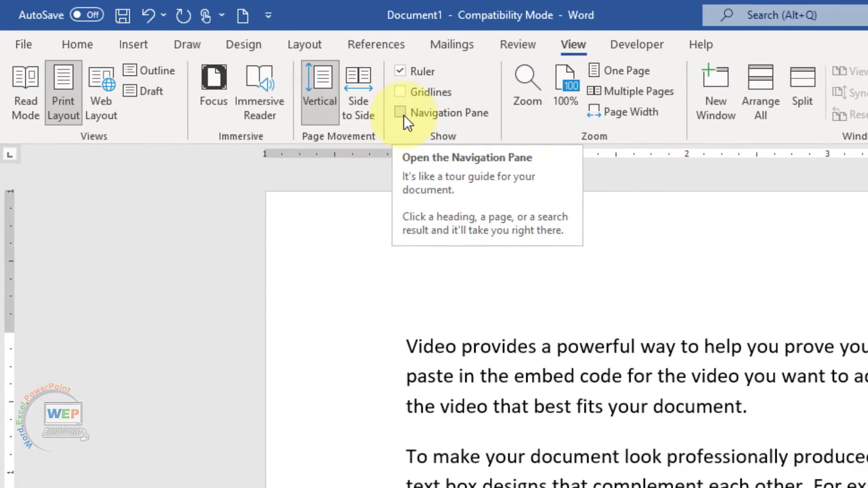
pyautogui.click(203, 57)
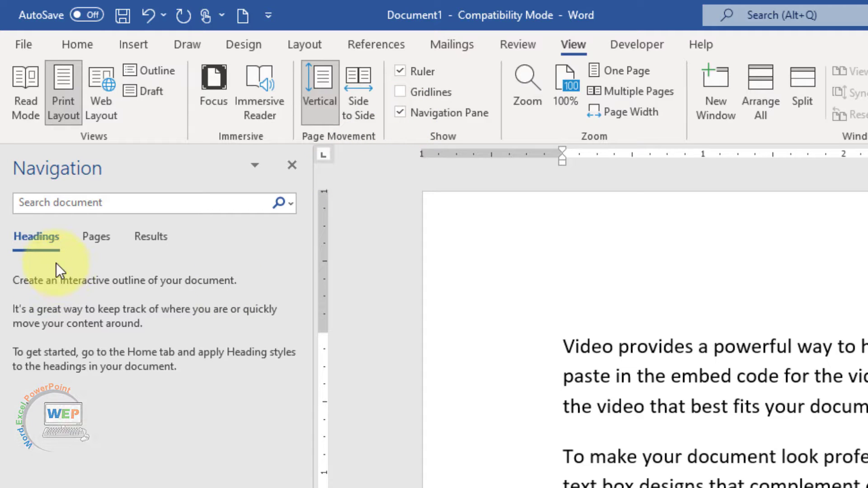
pyautogui.click(105, 239)
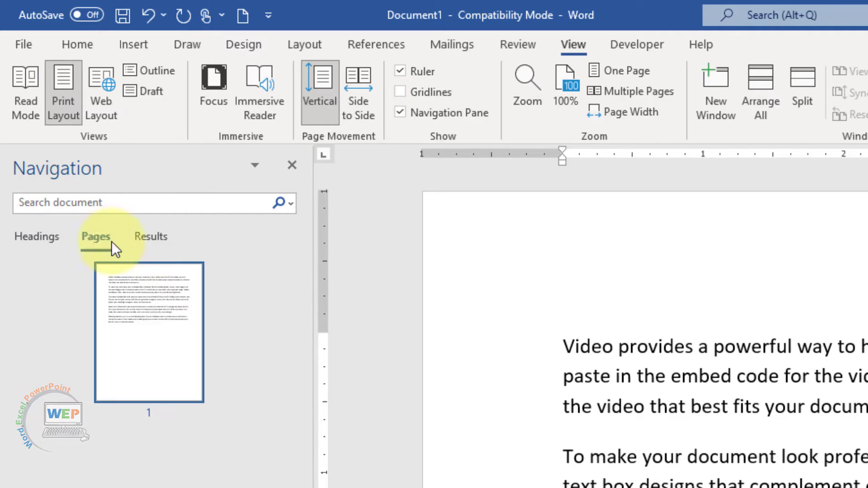
pyautogui.click(156, 242)
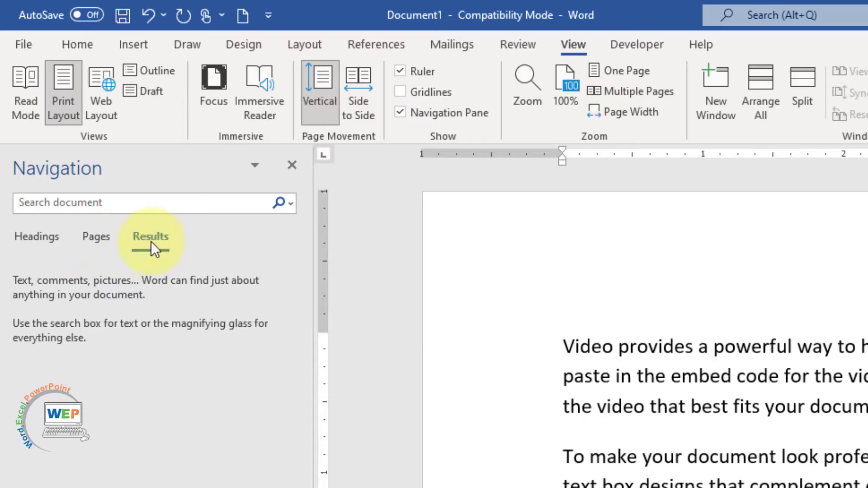
pyautogui.click(46, 236)
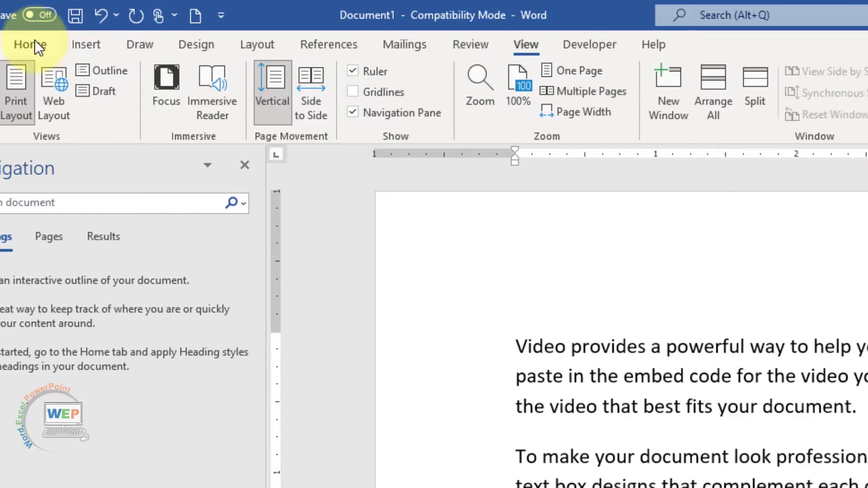
pyautogui.click(35, 42)
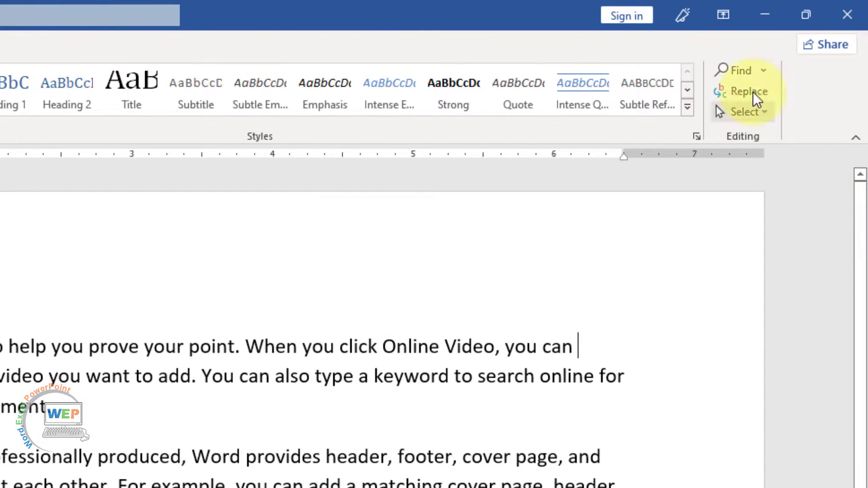
pyautogui.click(764, 72)
pyautogui.click(766, 91)
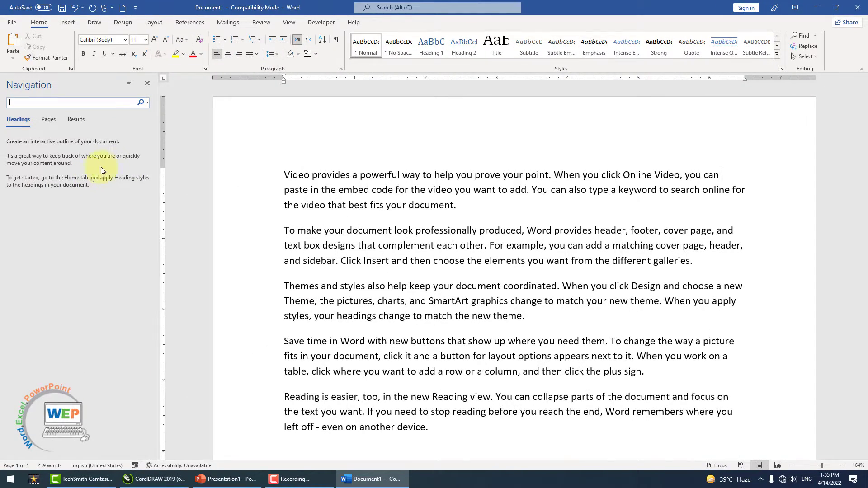
pyautogui.click(147, 84)
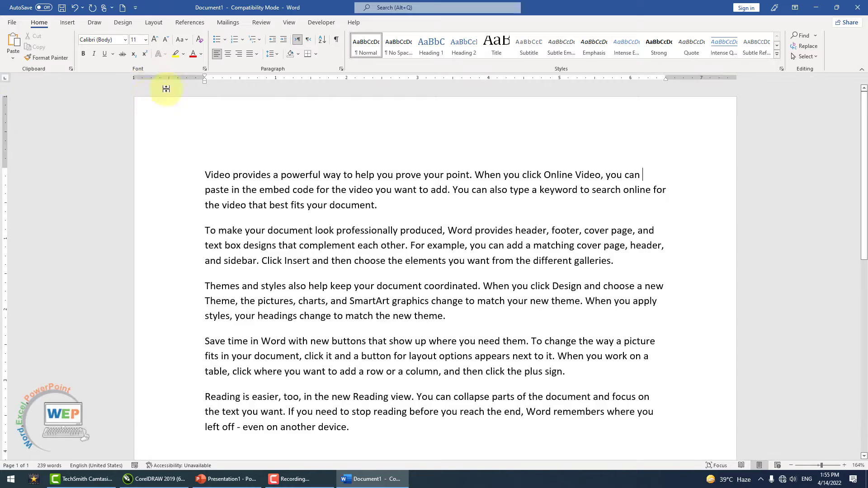
pyautogui.click(293, 22)
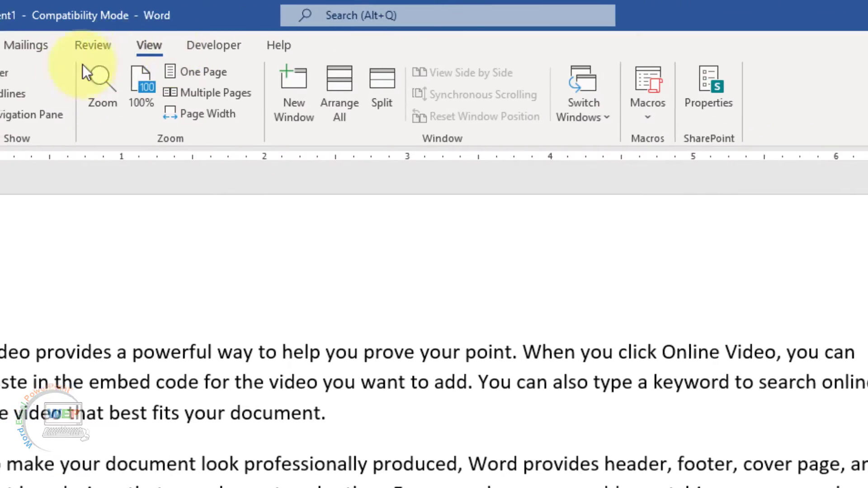
pyautogui.click(329, 114)
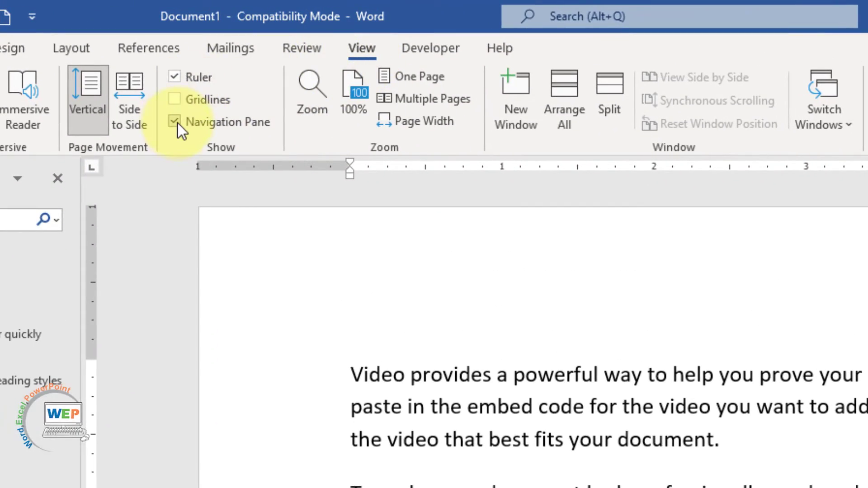
pyautogui.click(176, 122)
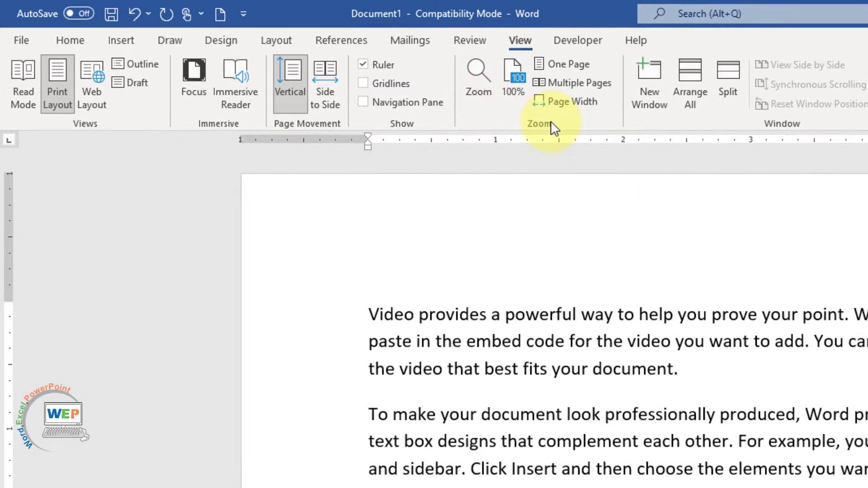
# - Zoom the document to 100%, then to 75%, using the Zoom dialog
pyautogui.click(479, 84)
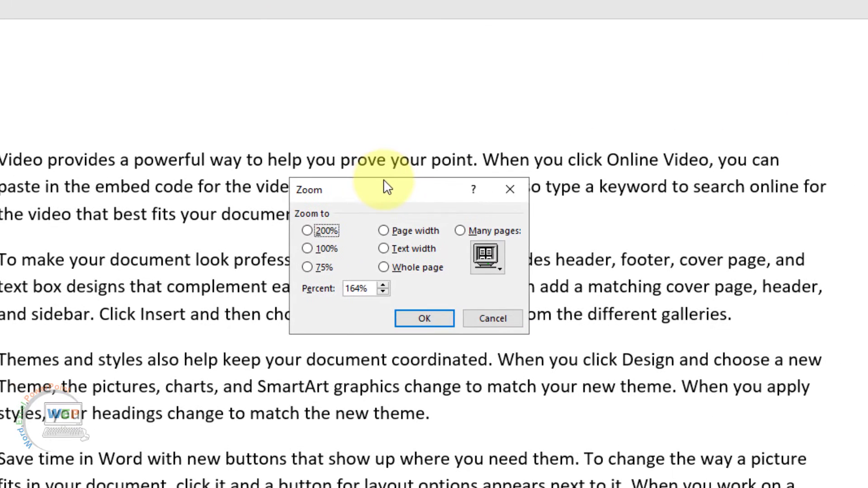
pyautogui.moveTo(384, 186); pyautogui.dragTo(364, 126)
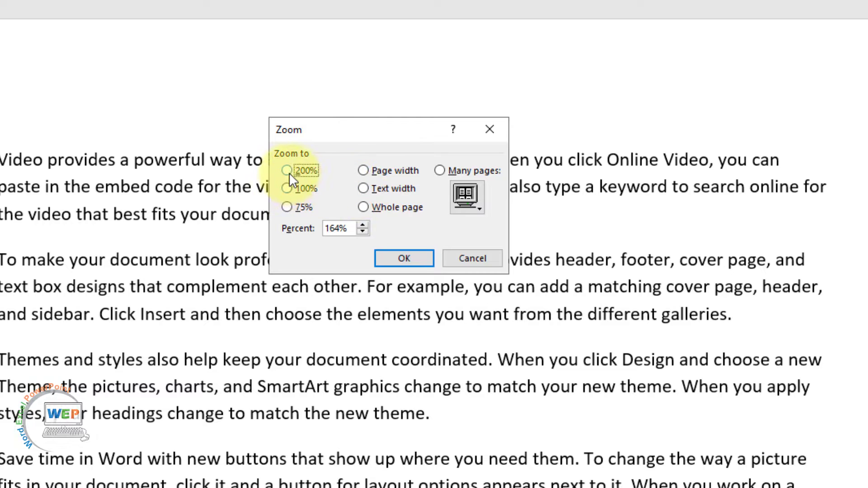
pyautogui.click(288, 188)
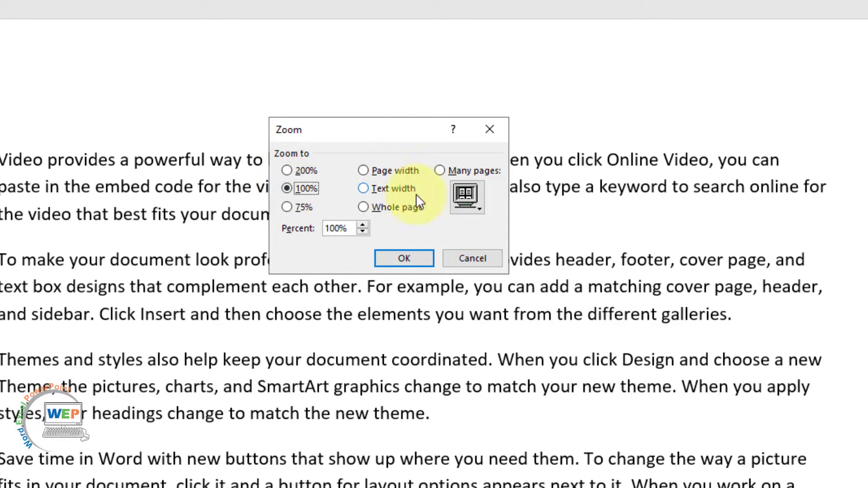
pyautogui.click(415, 259)
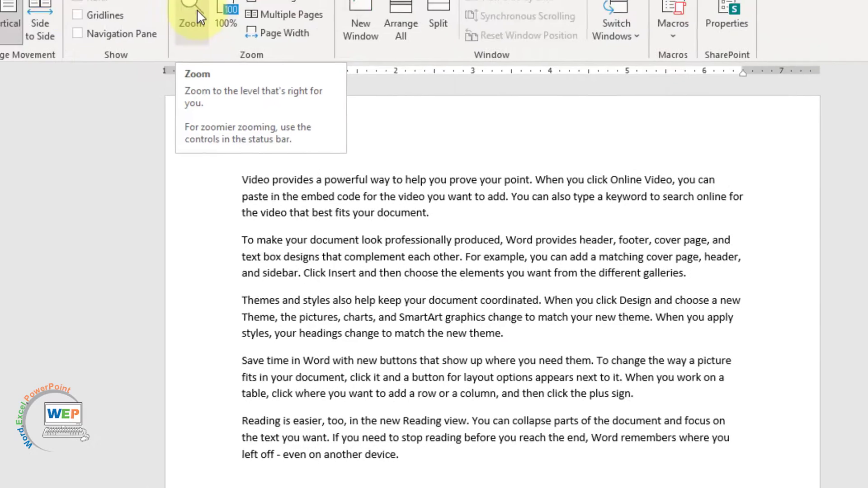
pyautogui.click(257, 75)
pyautogui.click(434, 355)
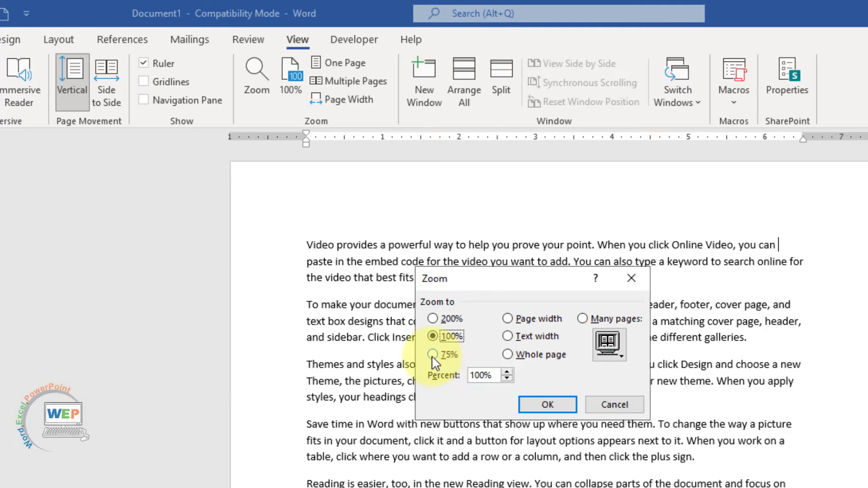
pyautogui.click(532, 409)
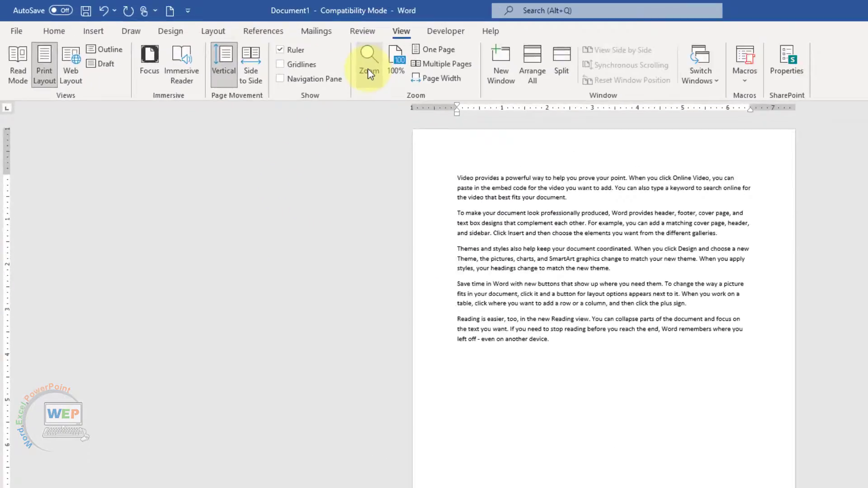
# - Apply the Page width zoom option
pyautogui.click(257, 76)
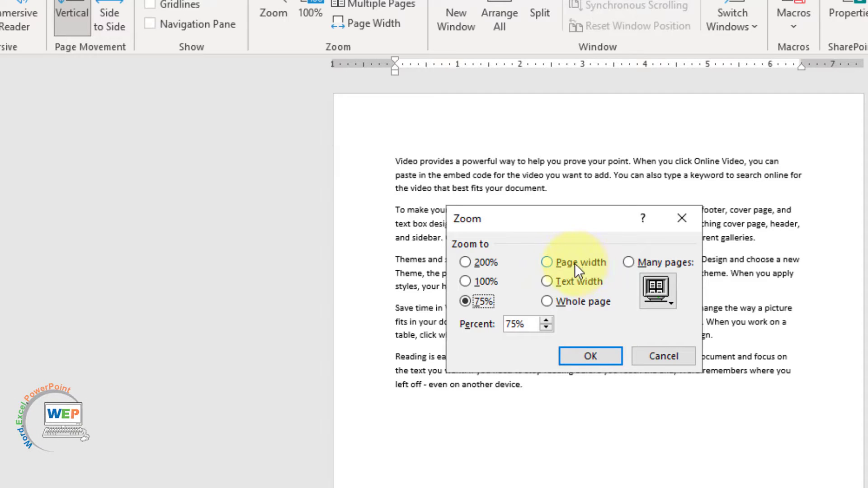
pyautogui.click(555, 261)
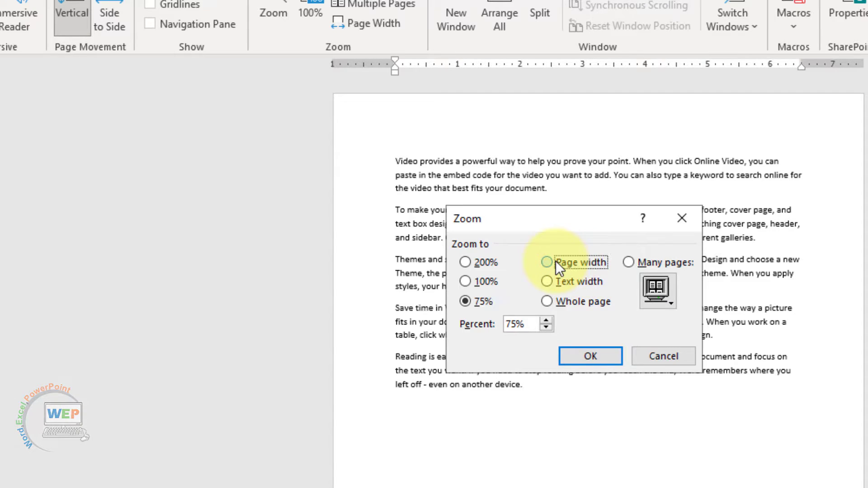
pyautogui.click(590, 355)
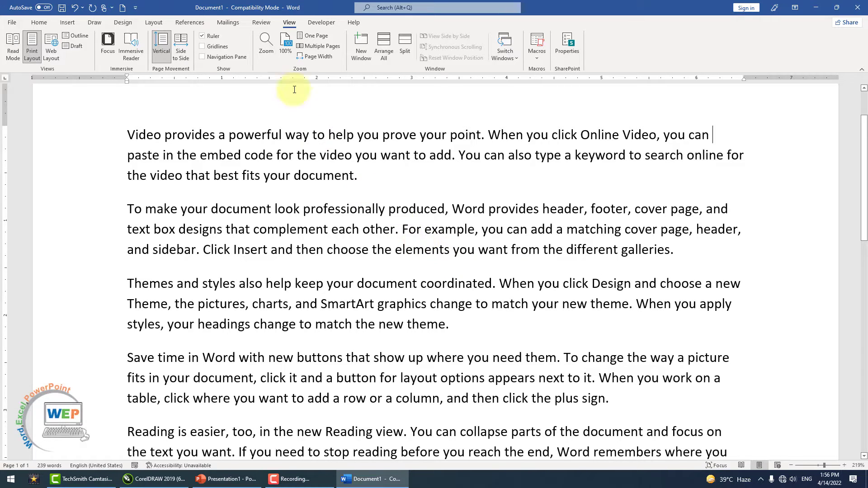
# - Apply Text width zoom, then return to 100%
pyautogui.click(266, 45)
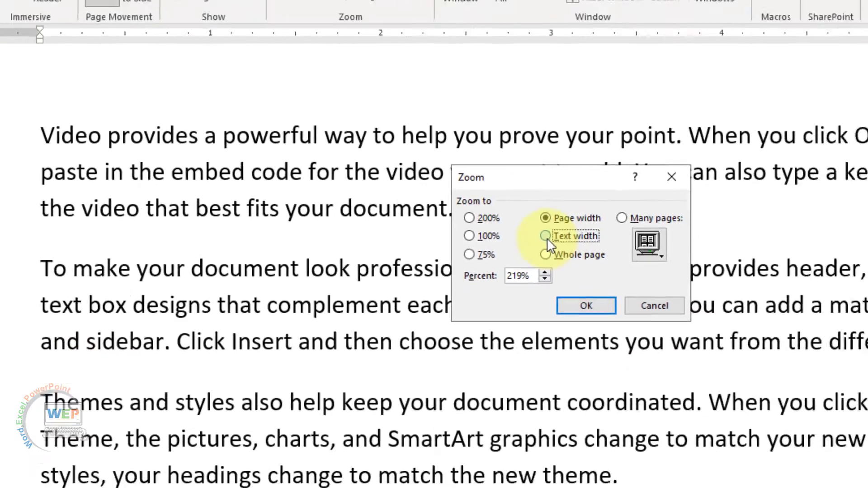
pyautogui.click(546, 236)
pyautogui.click(586, 306)
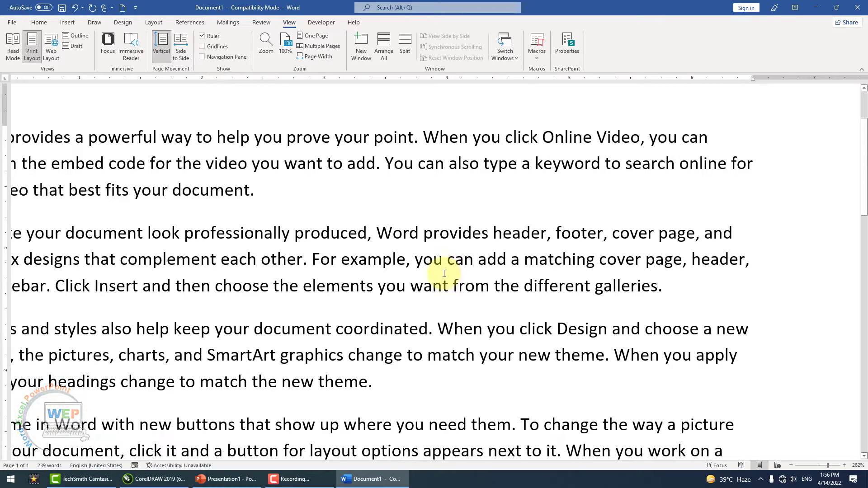
pyautogui.click(285, 48)
# - Apply Whole page zoom, then Many pages zoom
pyautogui.click(530, 93)
pyautogui.click(807, 397)
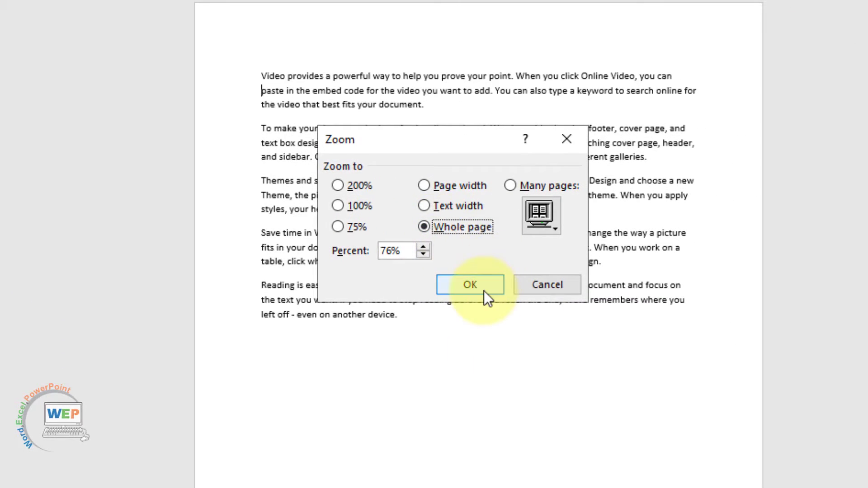
pyautogui.click(483, 291)
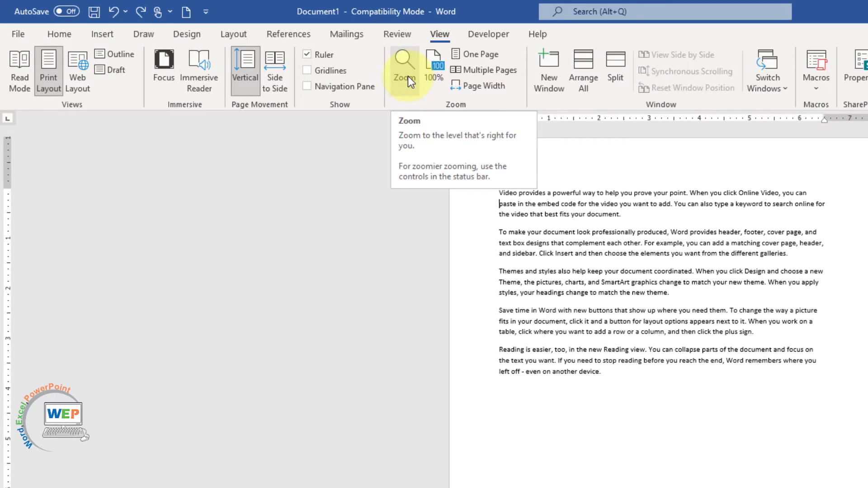
pyautogui.click(267, 48)
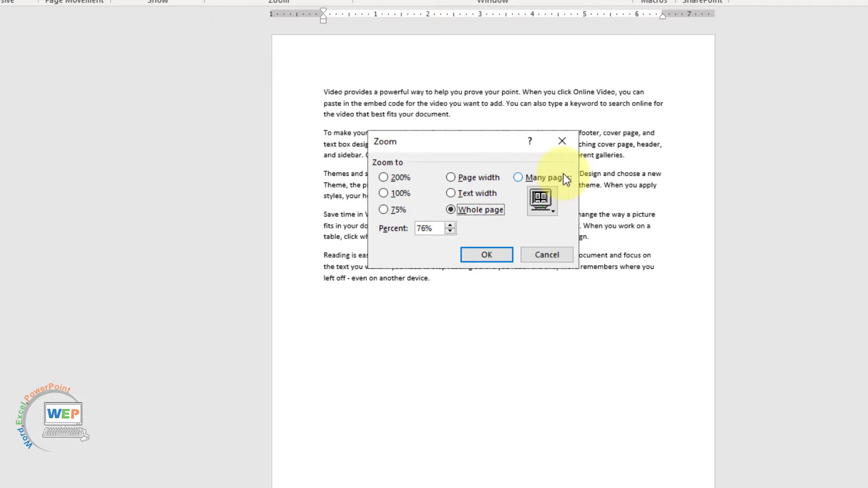
pyautogui.click(518, 178)
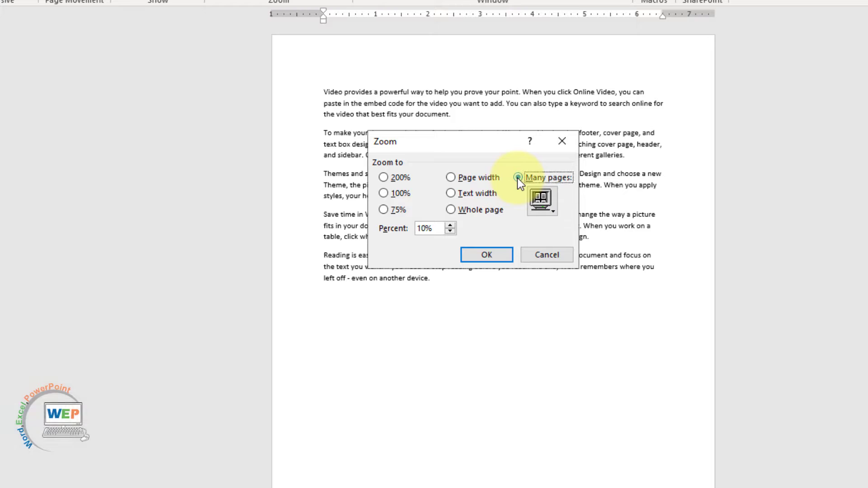
pyautogui.click(496, 265)
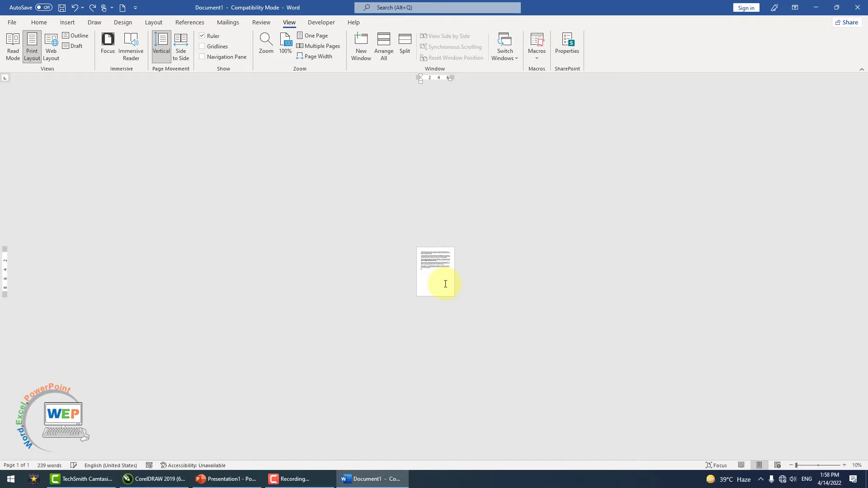
# - Add blank pages with page breaks, return to the first page, and show One Page
pyautogui.hotkey('ctrl', 'Return')
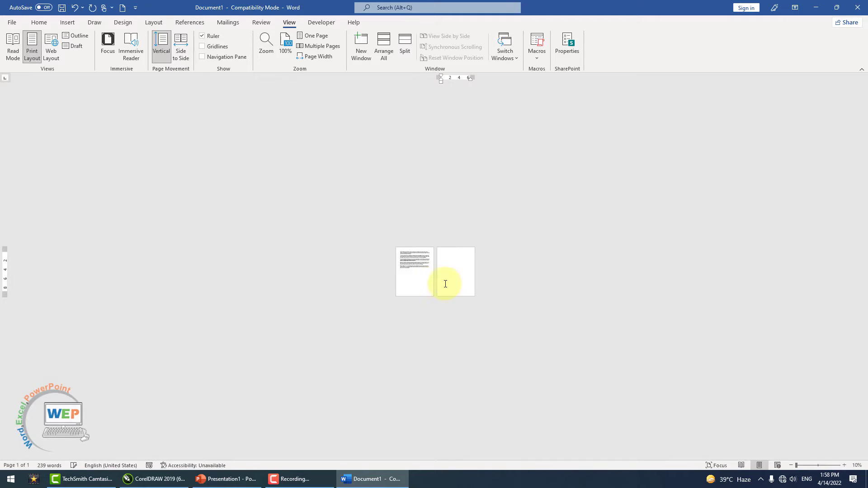
pyautogui.hotkey('ctrl', 'Return')
pyautogui.hotkey('ctrl', 'Return')
pyautogui.hotkey('ctrl', 'Return')
pyautogui.hotkey('ctrl', 'Return')
pyautogui.hotkey('ctrl', 'Return')
pyautogui.hotkey('ctrl', 'Return')
pyautogui.hotkey('ctrl', 'Return')
pyautogui.hotkey('ctrl', 'Return')
pyautogui.hotkey('ctrl', 'Return')
pyautogui.hotkey('ctrl', 'Return')
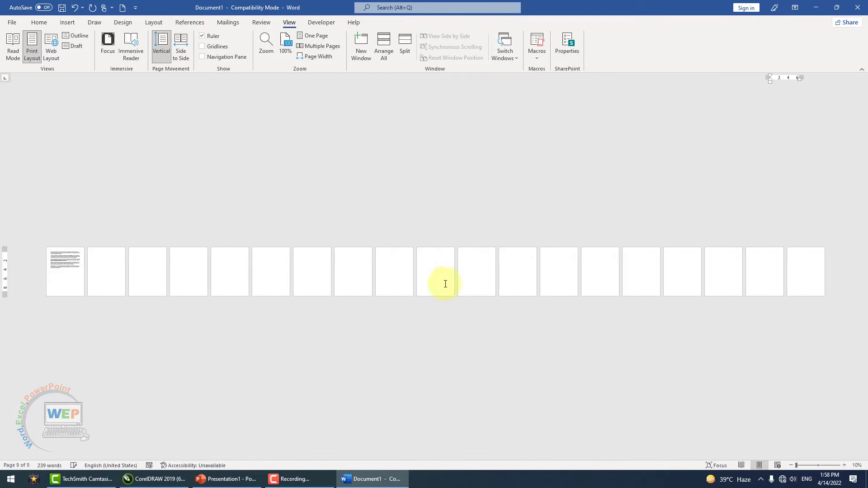
pyautogui.hotkey('ctrl', 'Return')
pyautogui.hotkey('ctrl', 'Return')
pyautogui.hotkey('ctrl', 'Return')
pyautogui.hotkey('ctrl', 'Return')
pyautogui.hotkey('ctrl', 'Return')
pyautogui.hotkey('ctrl', 'Return')
pyautogui.hotkey('ctrl', 'Return')
pyautogui.hotkey('ctrl', 'Return')
pyautogui.hotkey('ctrl', 'Return')
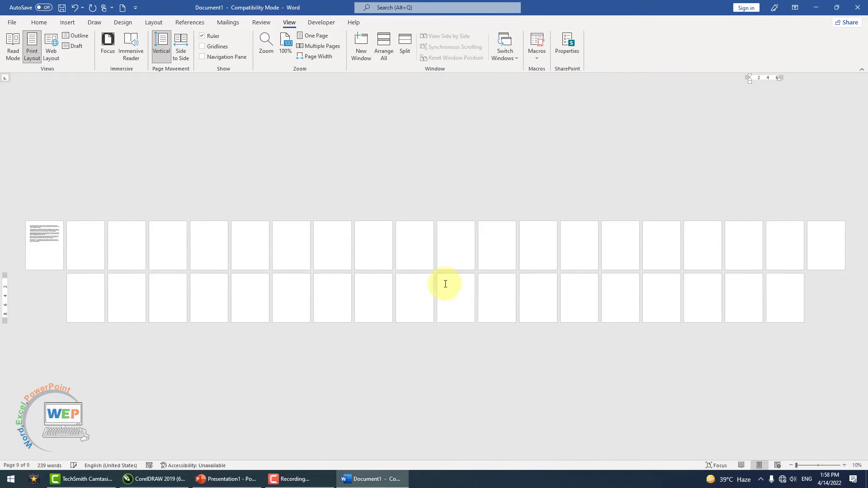
pyautogui.hotkey('ctrl', 'Return')
pyautogui.hotkey('ctrl', 'Return')
pyautogui.hotkey('ctrl', 'Return')
pyautogui.hotkey('ctrl', 'Return')
pyautogui.hotkey('ctrl', 'Return')
pyautogui.hotkey('ctrl', 'Return')
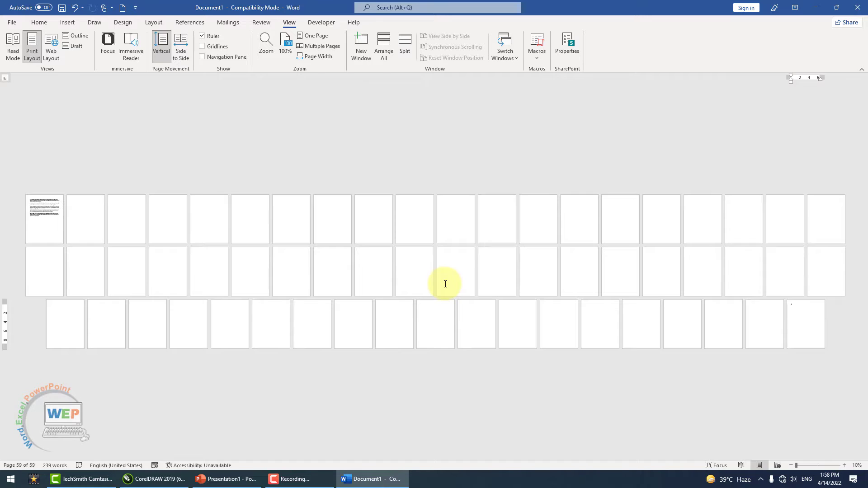
pyautogui.click(46, 226)
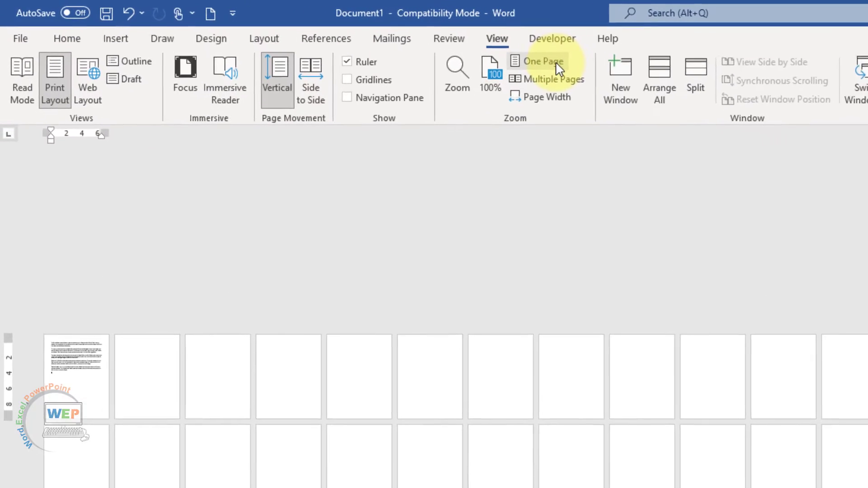
pyautogui.click(312, 36)
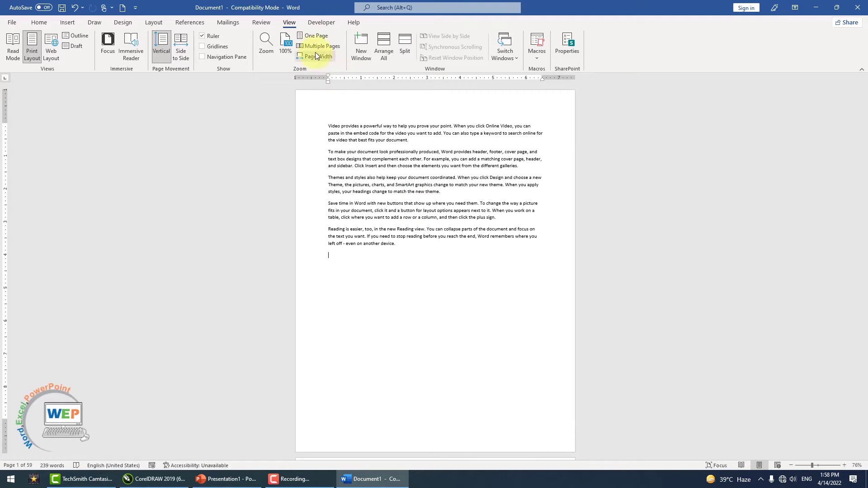
# - Return the zoom to 100% and scroll up through the sample paragraphs
pyautogui.click(286, 43)
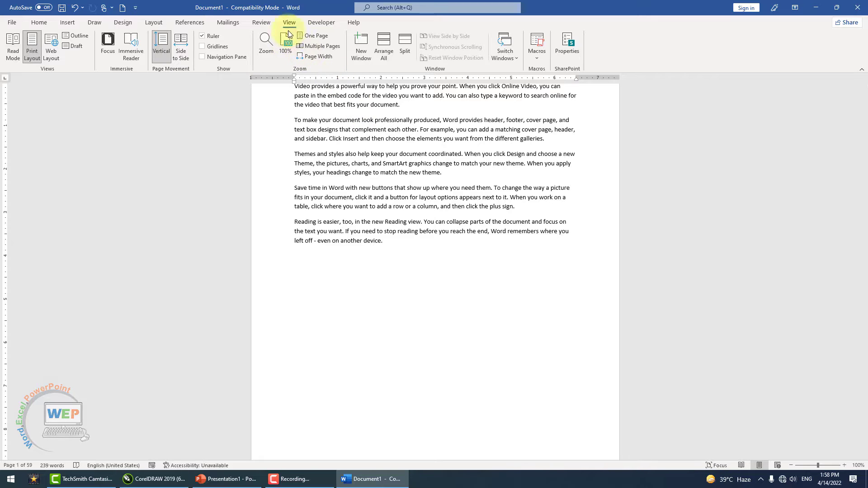
pyautogui.scroll(2, 470, 211)
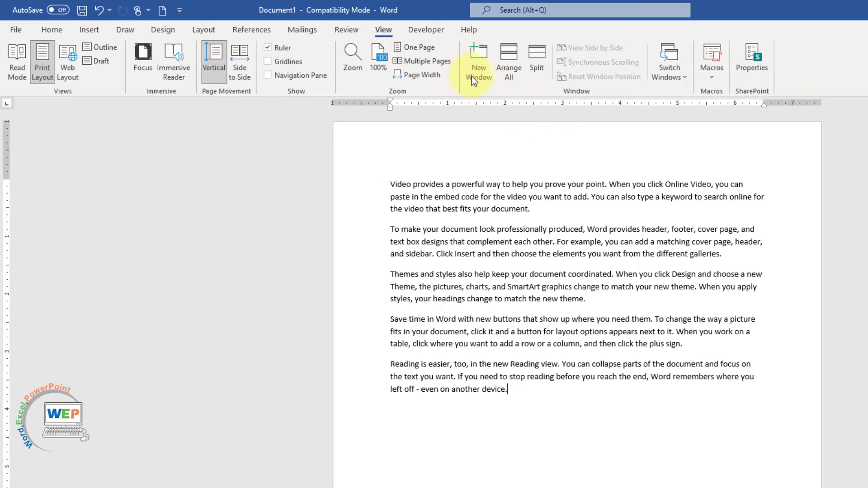
# - Open a second window on the document and adjust its zoom level
pyautogui.click(481, 75)
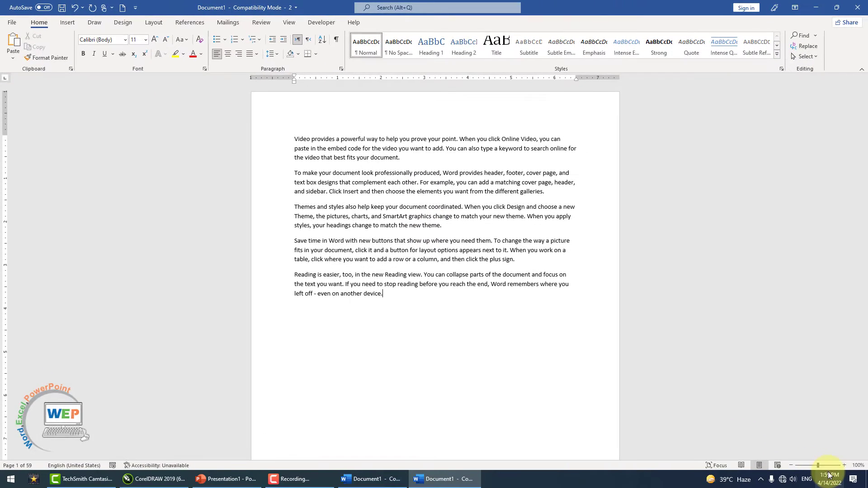
pyautogui.click(828, 465)
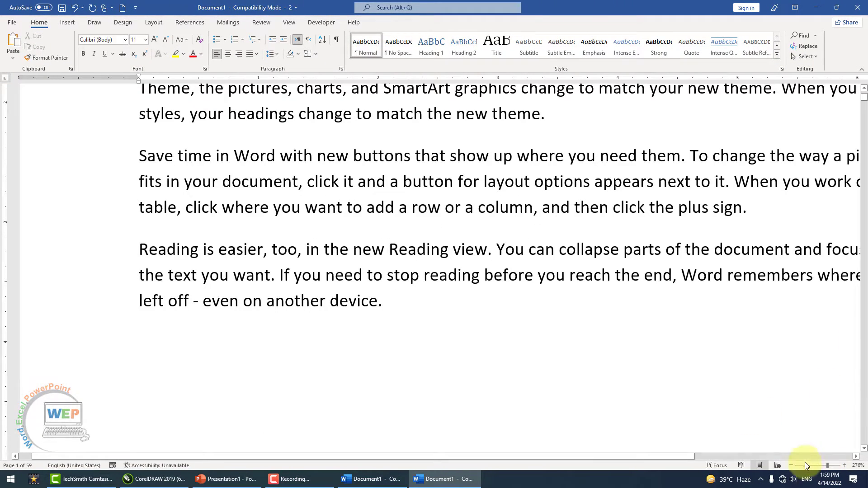
pyautogui.click(822, 466)
pyautogui.scroll(-8, 862, 407)
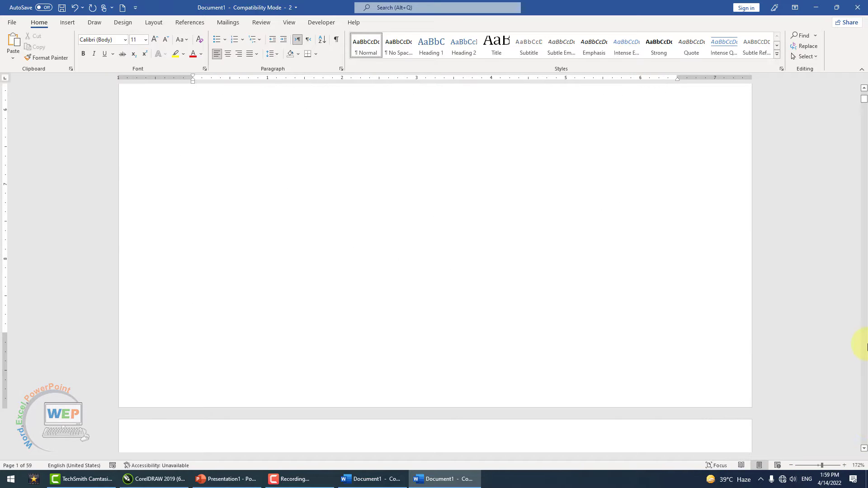
pyautogui.scroll(8, 865, 100)
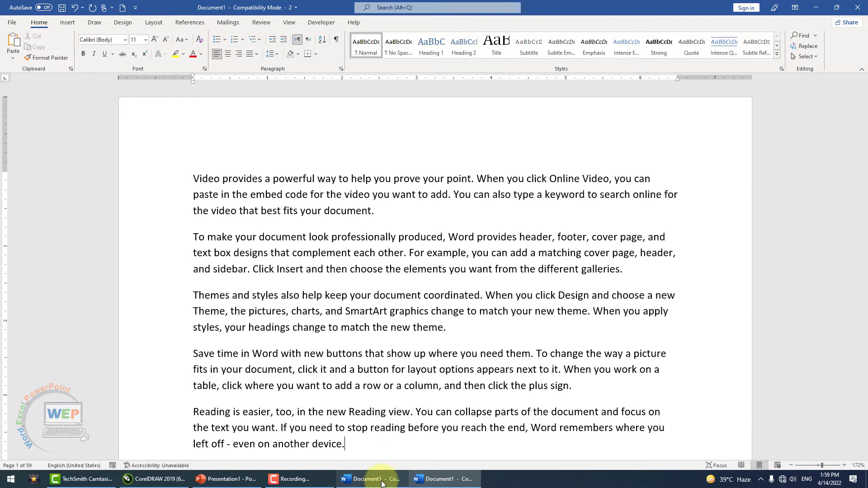
pyautogui.click(291, 23)
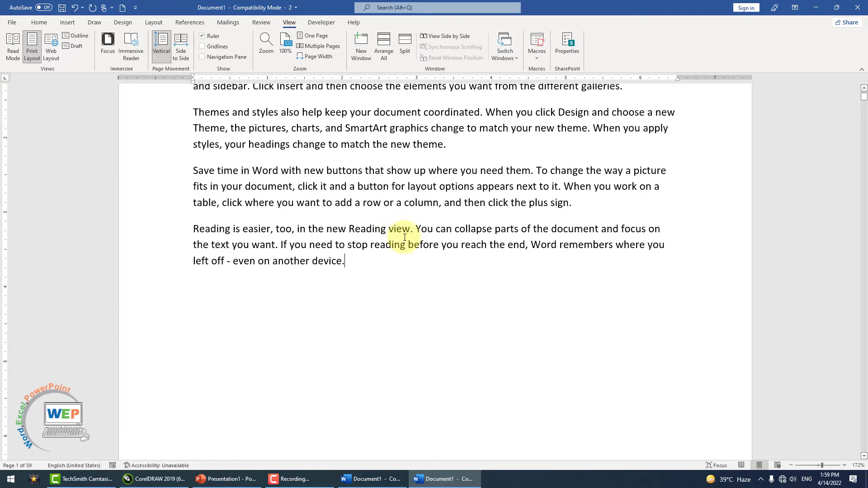
pyautogui.scroll(-4, 398, 227)
# - Add the line 'dsjfsdfksdfgdfjgdfjgdkgjk' below the last paragraph, then switch between both windows
pyautogui.press('Return')
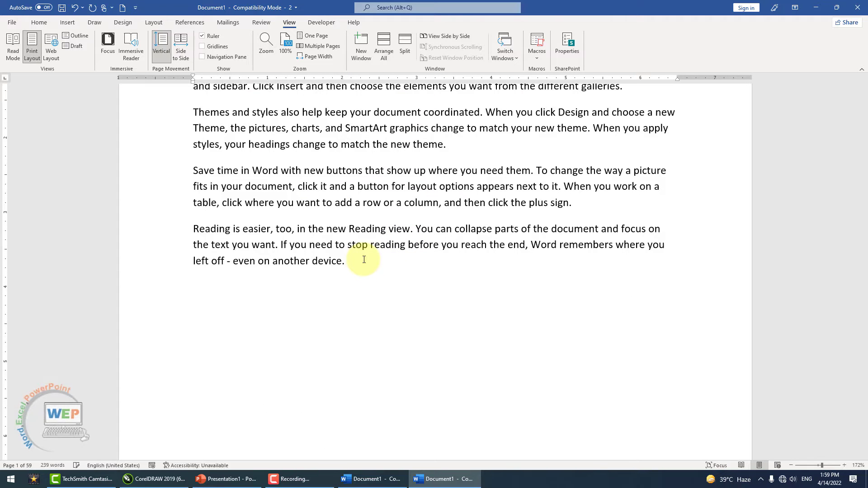
pyautogui.write('dsjfsdfksdfgdfjgdfjgdkgjk')
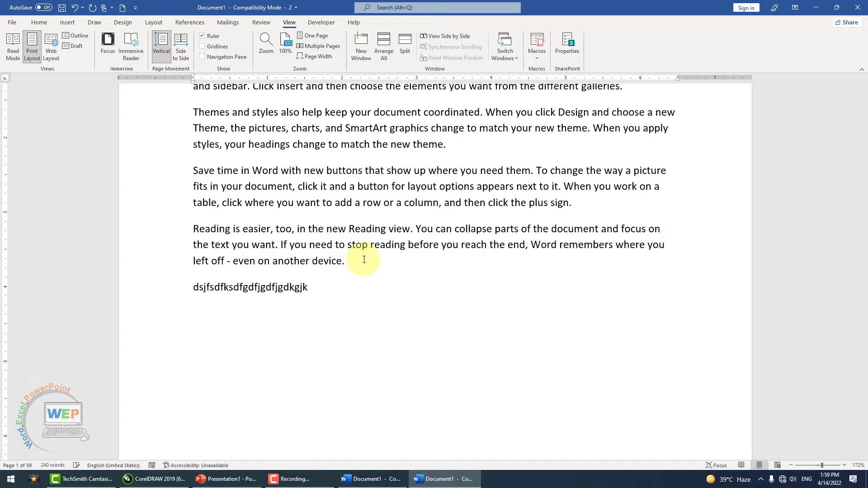
pyautogui.press('Return')
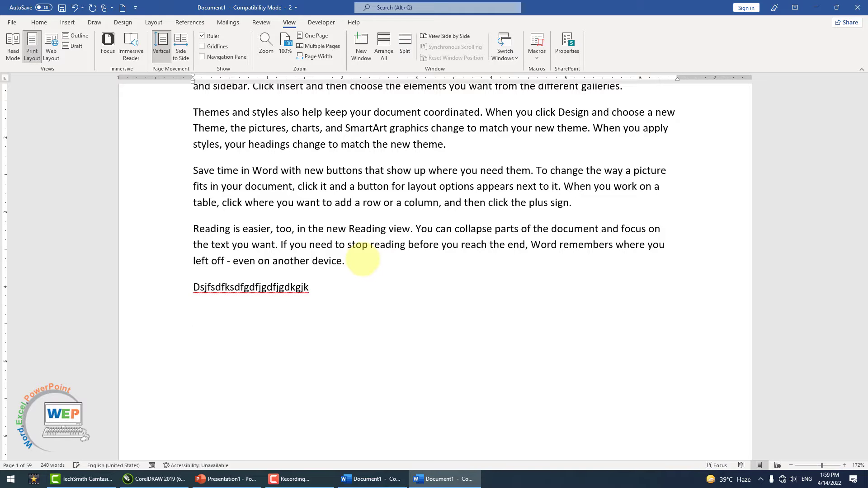
pyautogui.click(370, 479)
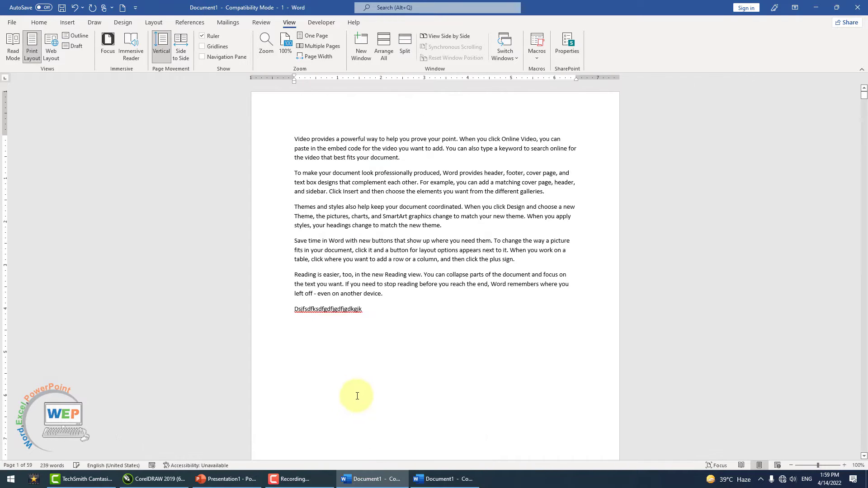
pyautogui.click(431, 485)
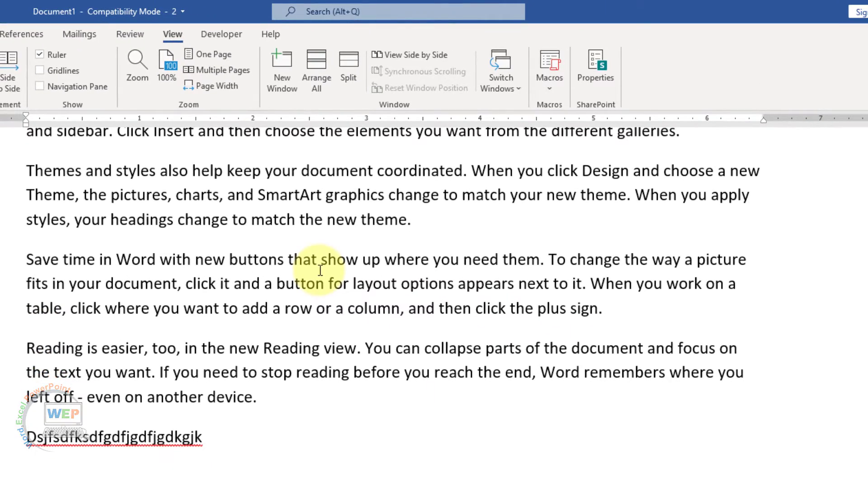
# - Tile the two document windows and make the upper one shorter
pyautogui.click(312, 81)
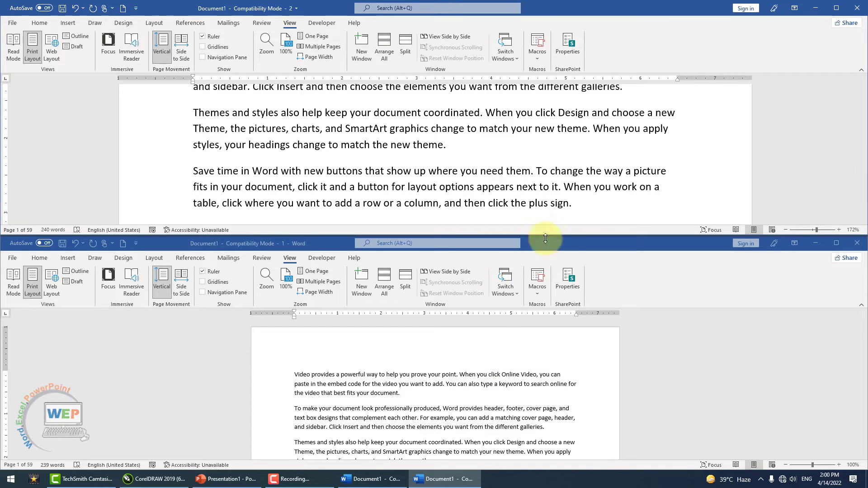
pyautogui.moveTo(562, 233)
pyautogui.mouseDown()
pyautogui.moveTo(562, 190)
pyautogui.moveTo(577, 241)
pyautogui.mouseUp()
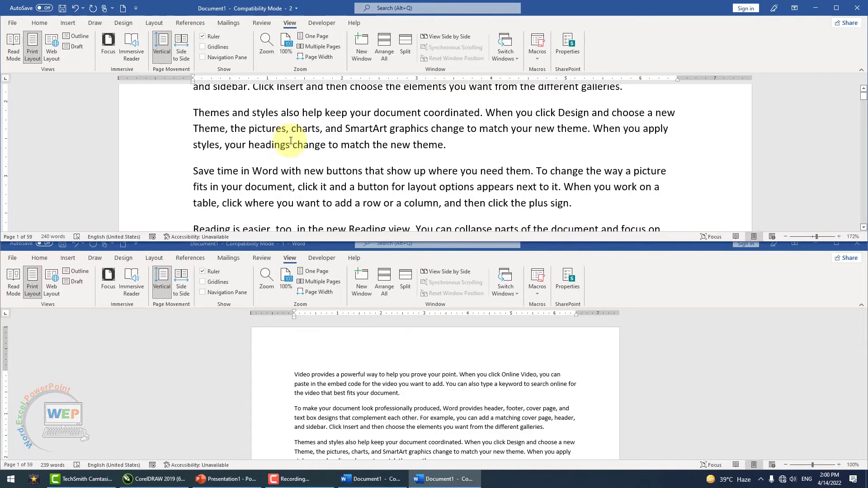
pyautogui.scroll(-2, 291, 140)
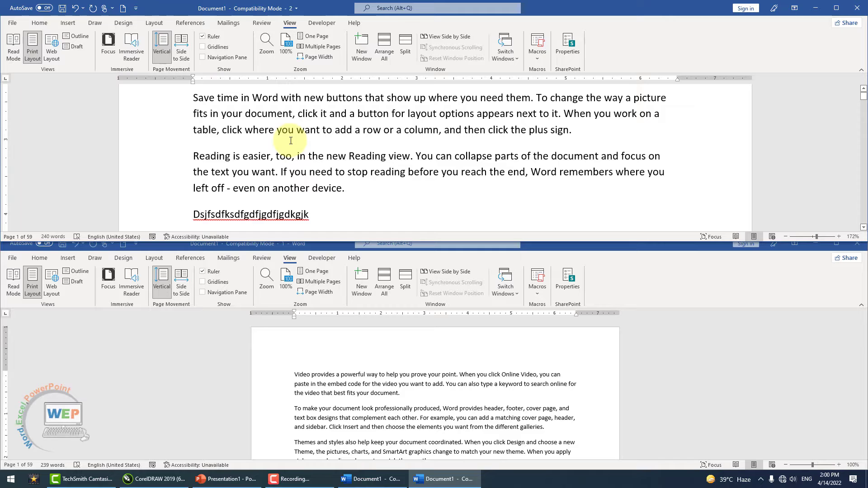
# - Type 'dgdfgdjkfgjdj' at the end of the text in the lower window, then close it
pyautogui.click(430, 433)
pyautogui.scroll(-5, 425, 407)
pyautogui.scroll(-5, 408, 383)
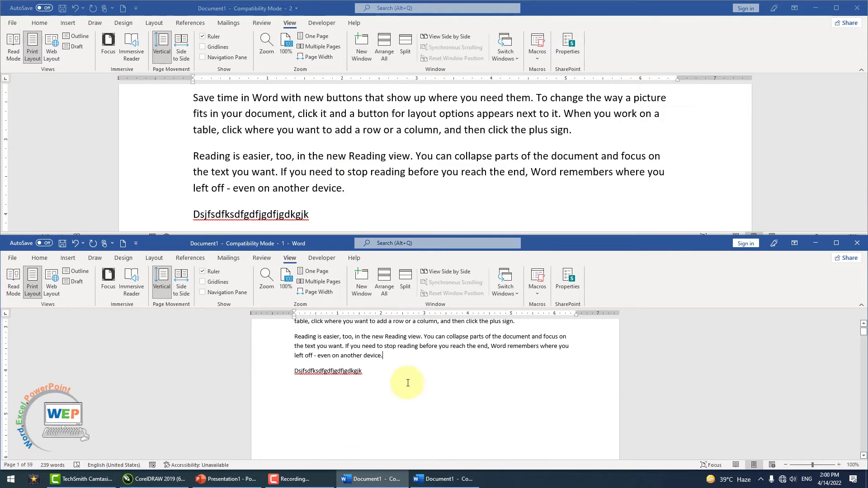
pyautogui.write('dgdfgdjkfgjdj')
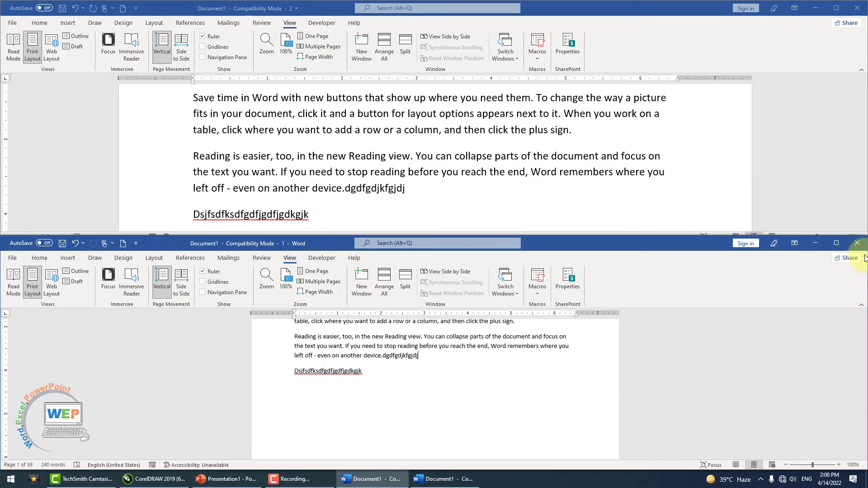
pyautogui.click(857, 243)
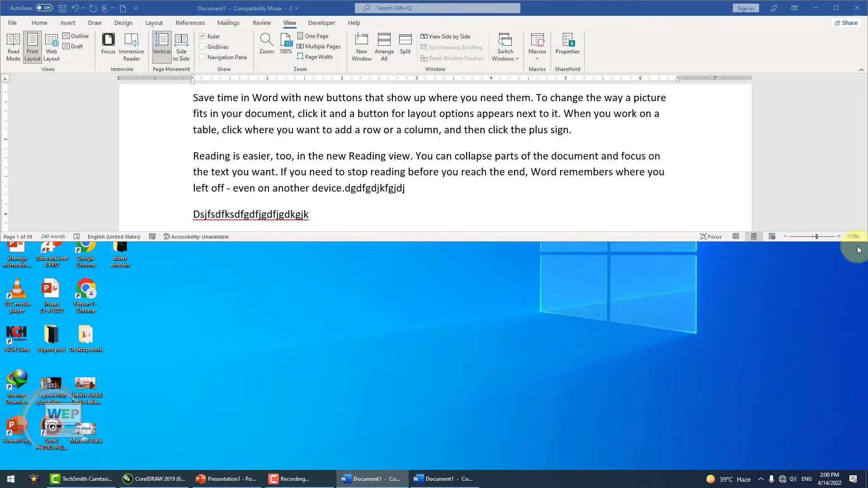
# - Maximize the window, go to the document top, and split it into two panes
pyautogui.click(832, 13)
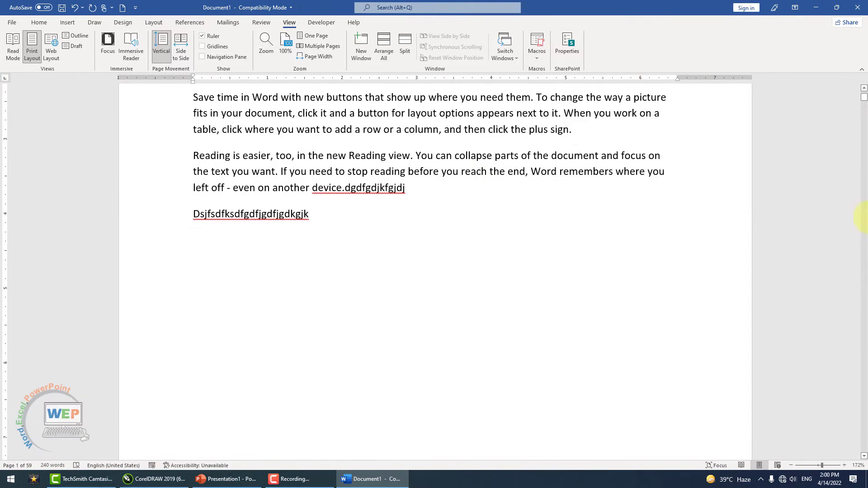
pyautogui.hotkey('ctrl', 'Home')
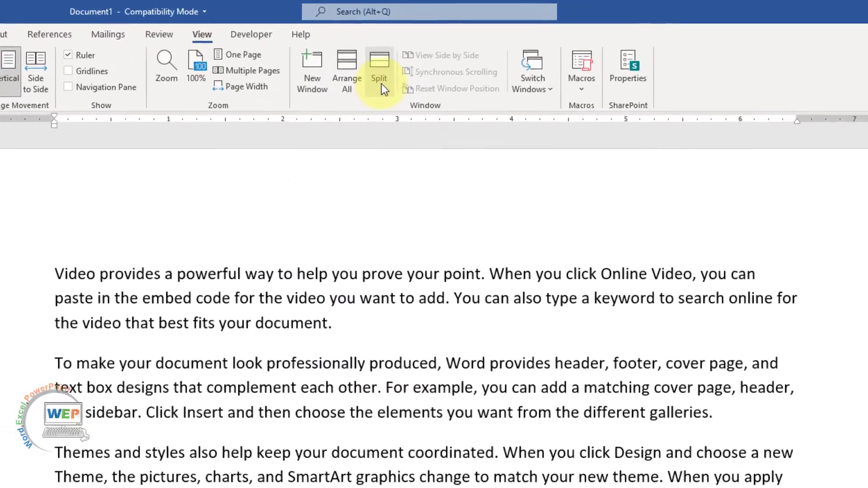
pyautogui.click(382, 83)
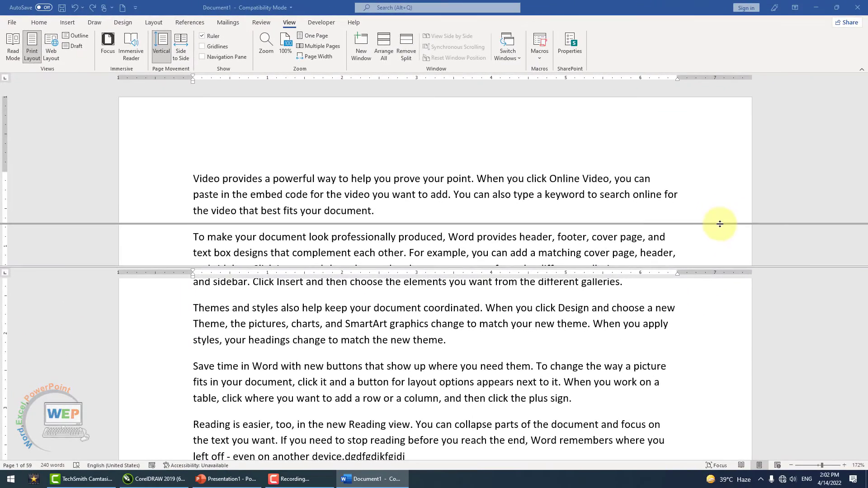
pyautogui.click(772, 226)
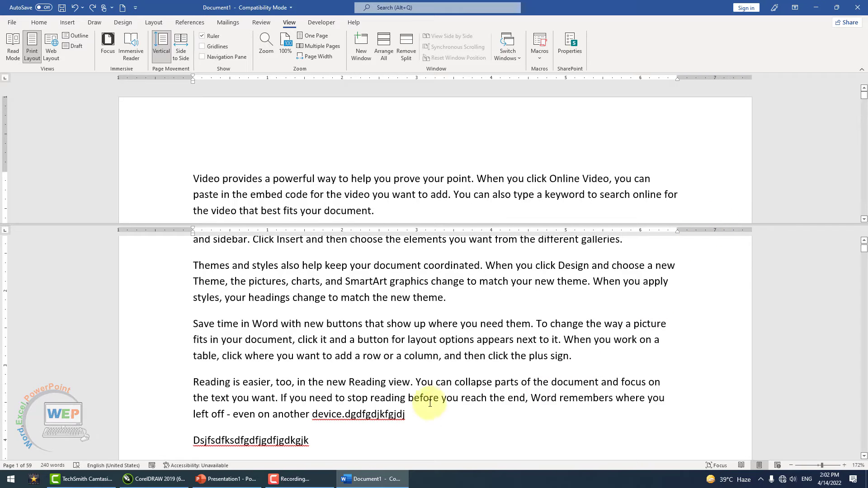
# - Type 'vfdjgdfjkgdfkgjk', insert a page break, then remove the split
pyautogui.write('vfdjgdfjk')
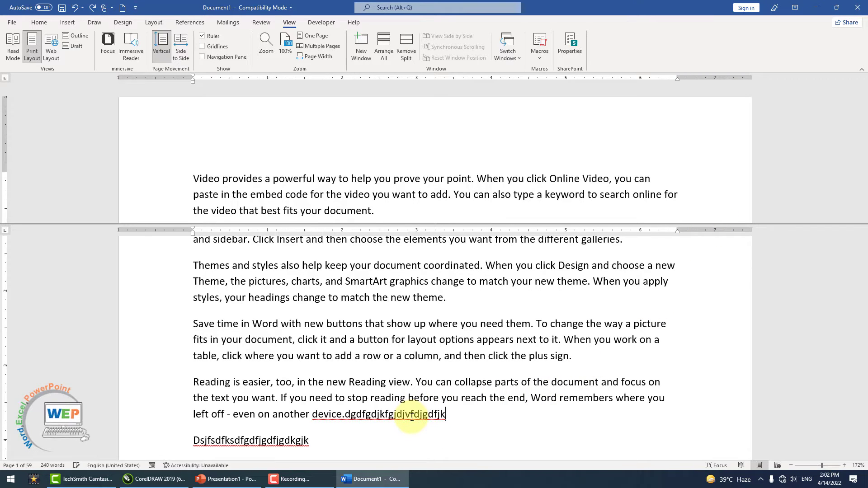
pyautogui.write('gdfkgjk')
pyautogui.hotkey('ctrl', 'Return')
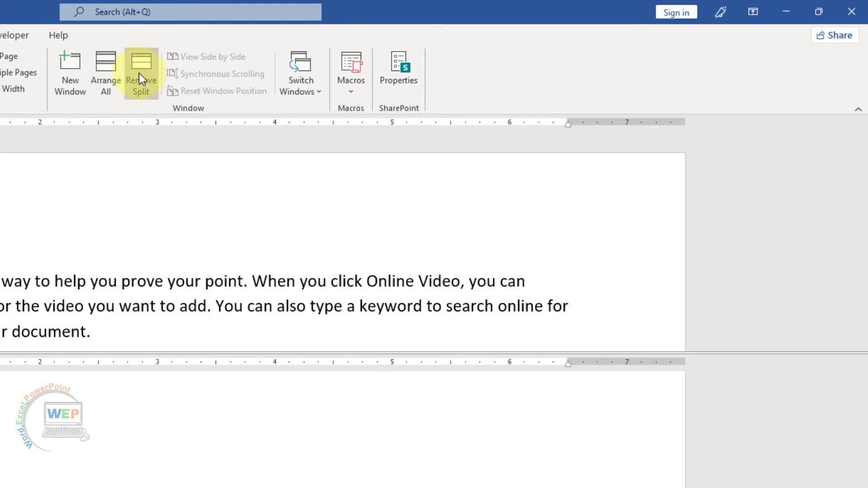
pyautogui.click(141, 76)
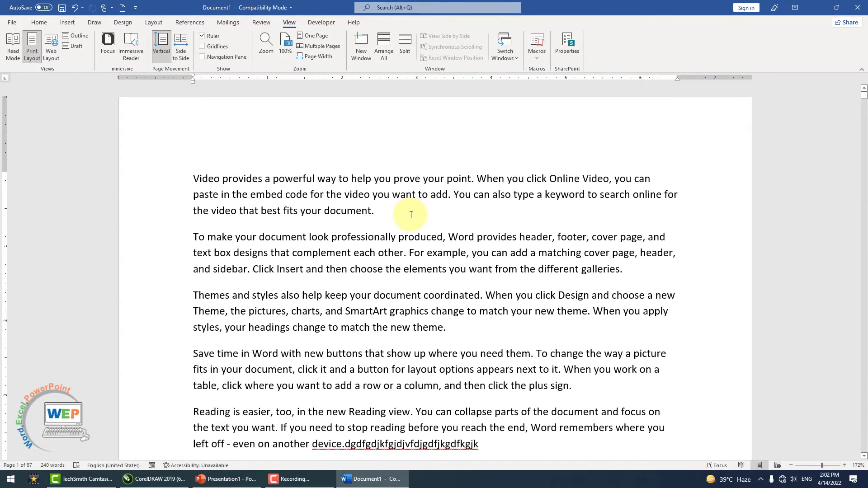
# - Open a new window with Alt+W, N, view both side by side, then close the right one
pyautogui.hotkey('alt', 'w')
pyautogui.press('n')
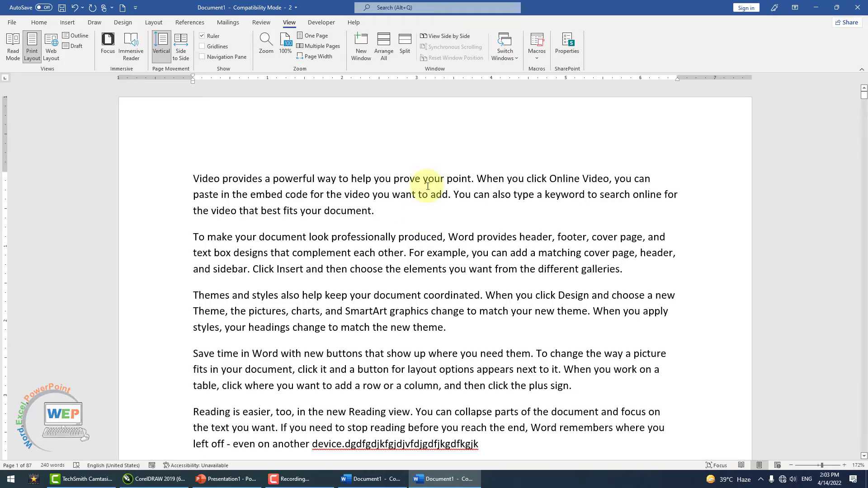
pyautogui.click(398, 229)
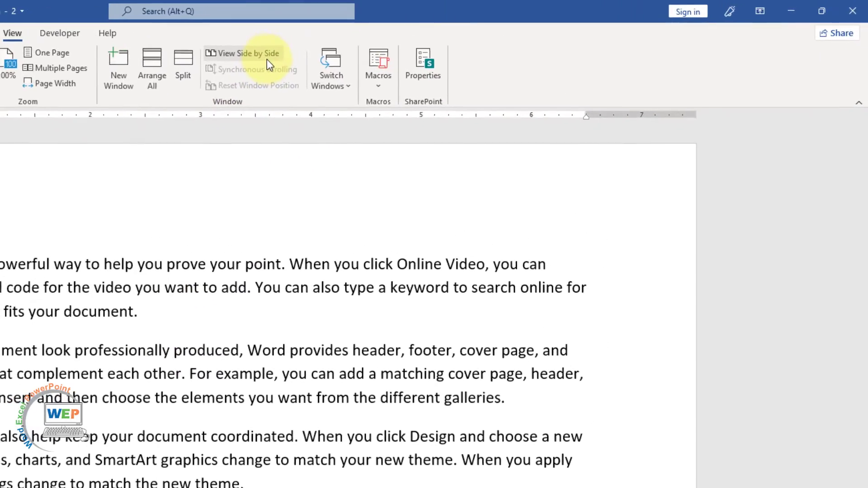
pyautogui.click(447, 36)
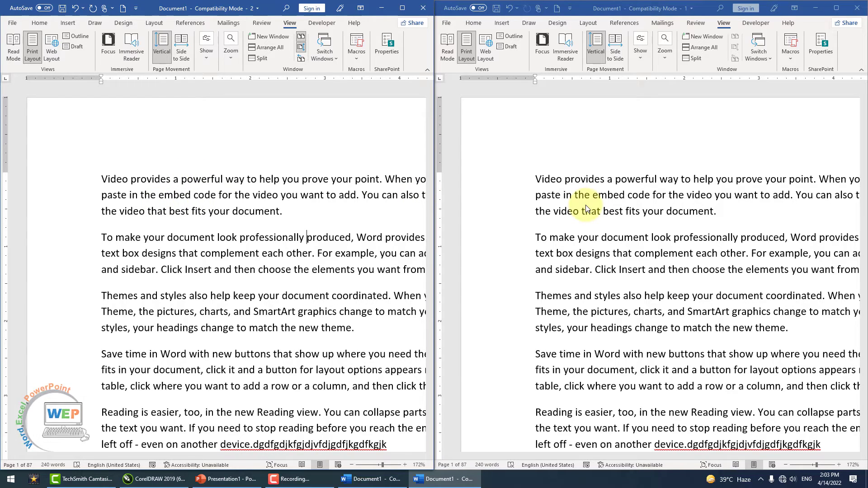
pyautogui.click(857, 8)
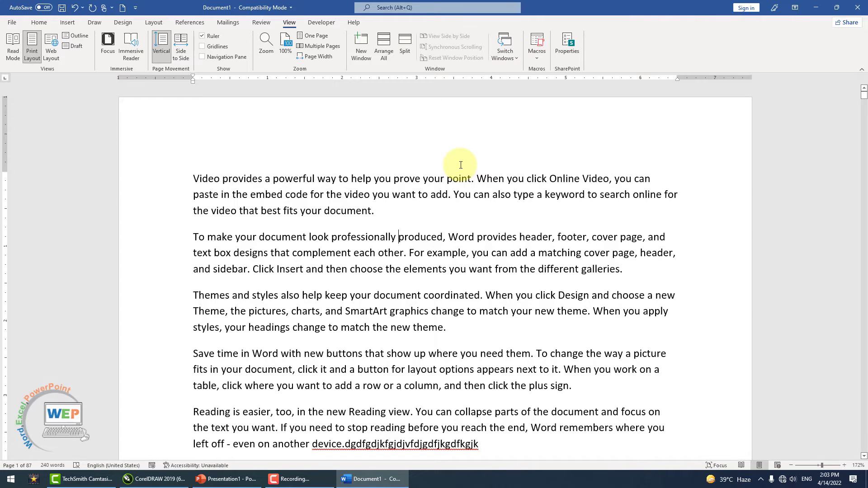
# - Open a new document window, then use Switch Windows to go to window 1 and back to window 2
pyautogui.click(517, 57)
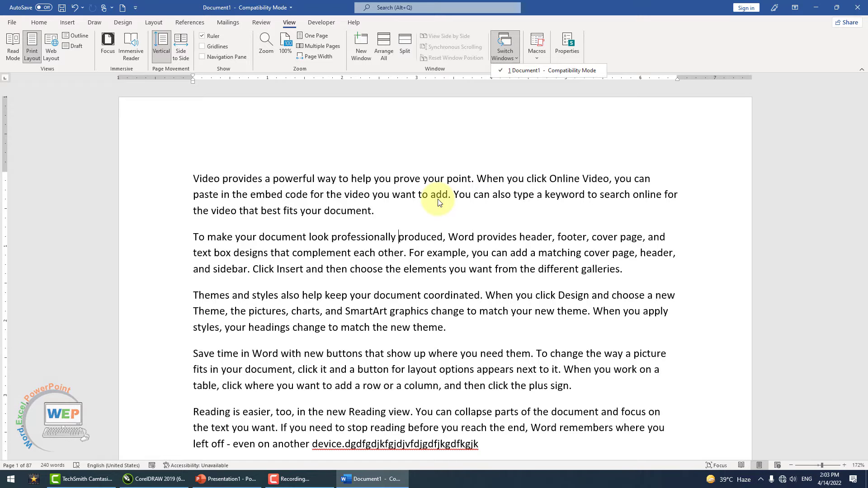
pyautogui.click(216, 175)
pyautogui.click(363, 48)
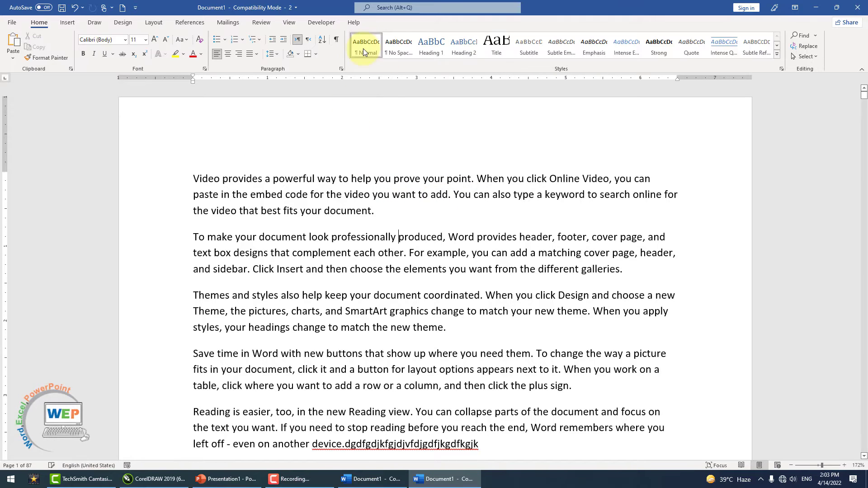
pyautogui.click(289, 23)
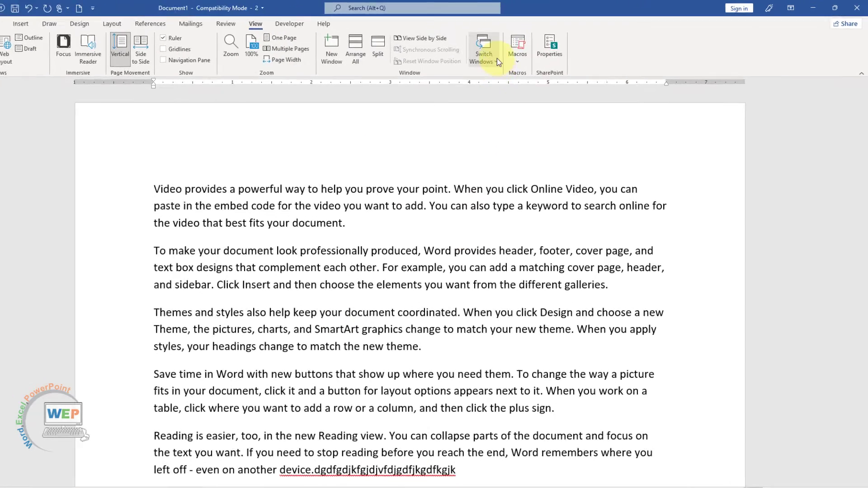
pyautogui.click(502, 54)
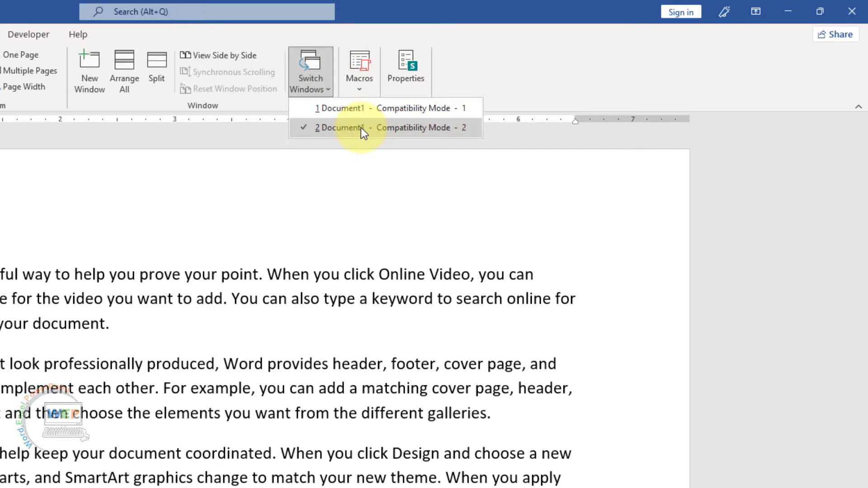
pyautogui.click(348, 106)
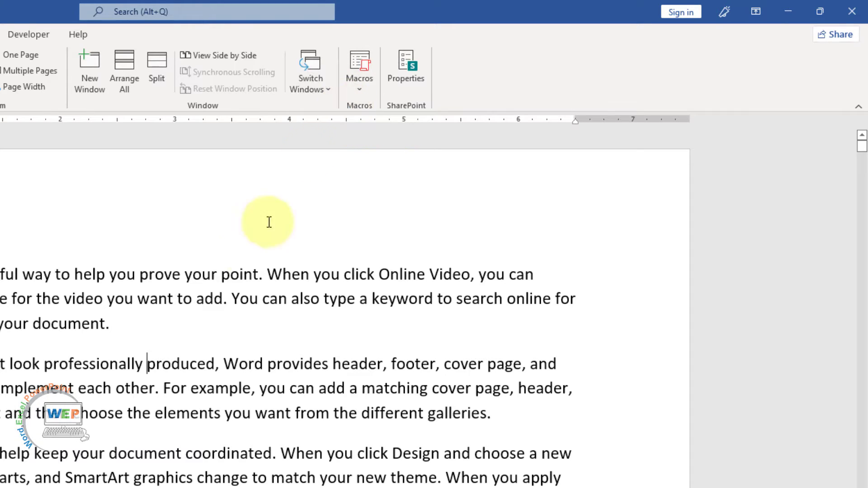
pyautogui.click(332, 94)
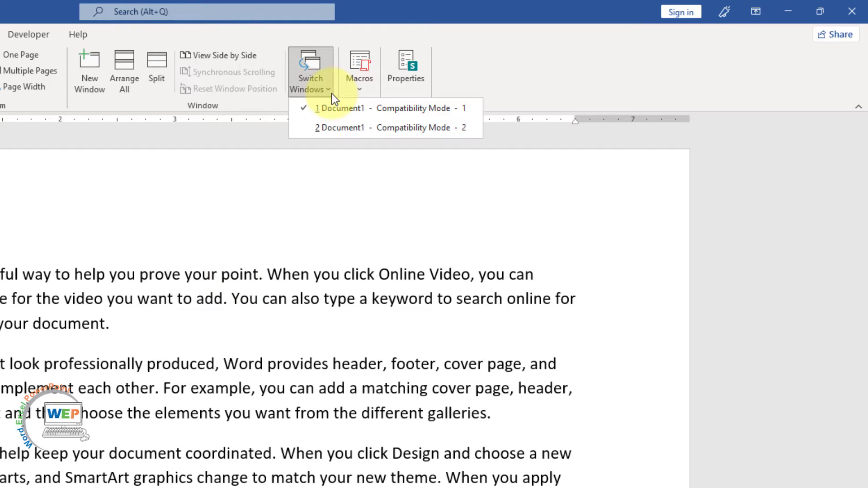
pyautogui.click(328, 127)
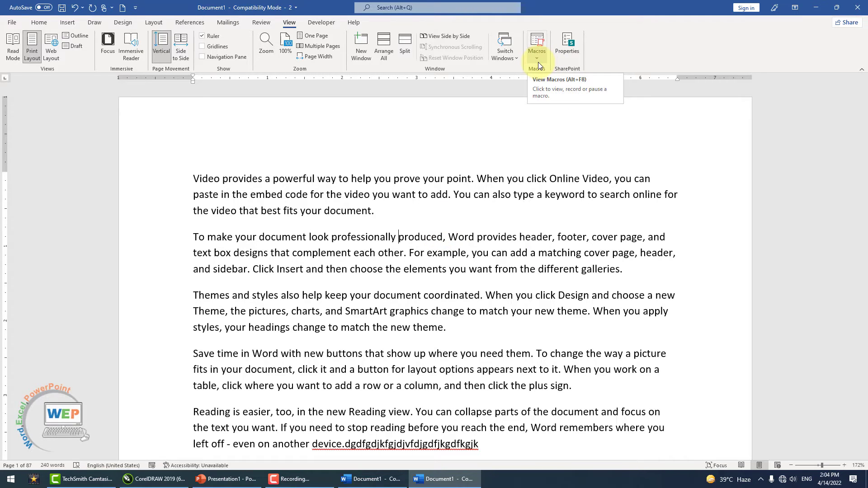
# - Select all text with Ctrl+A and delete it, leaving a blank 0-word page
pyautogui.hotkey('ctrl', 'a')
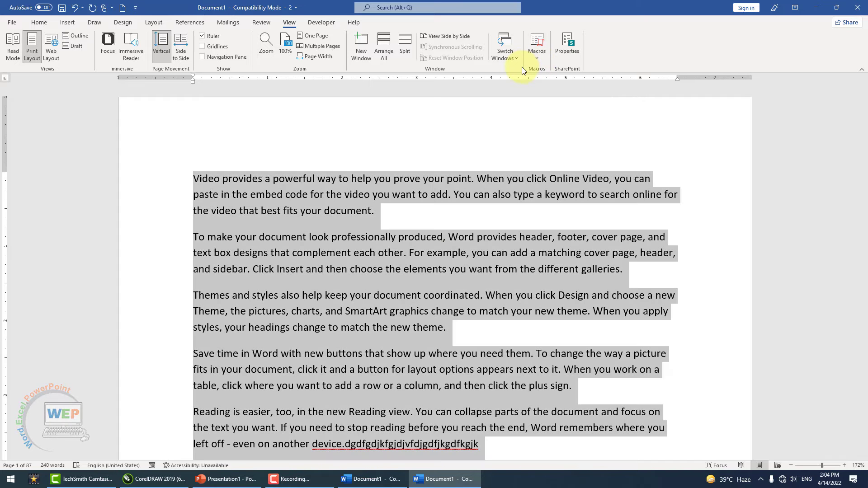
pyautogui.press('Escape')
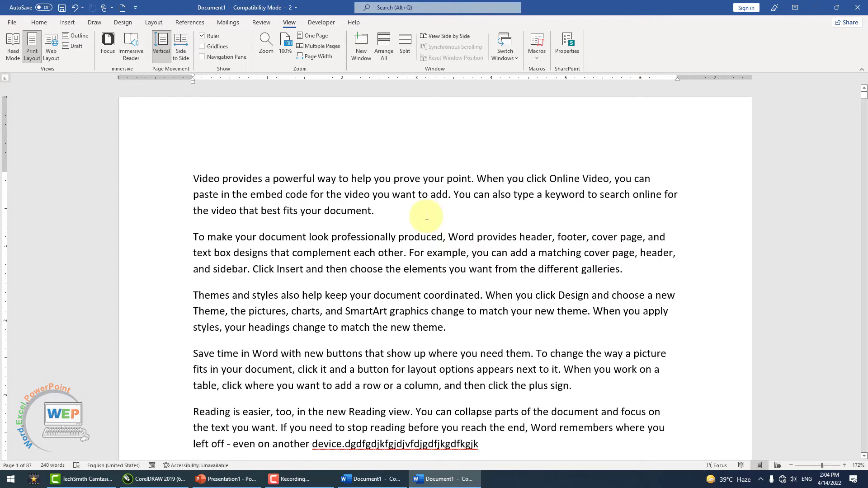
pyautogui.hotkey('ctrl', 'a')
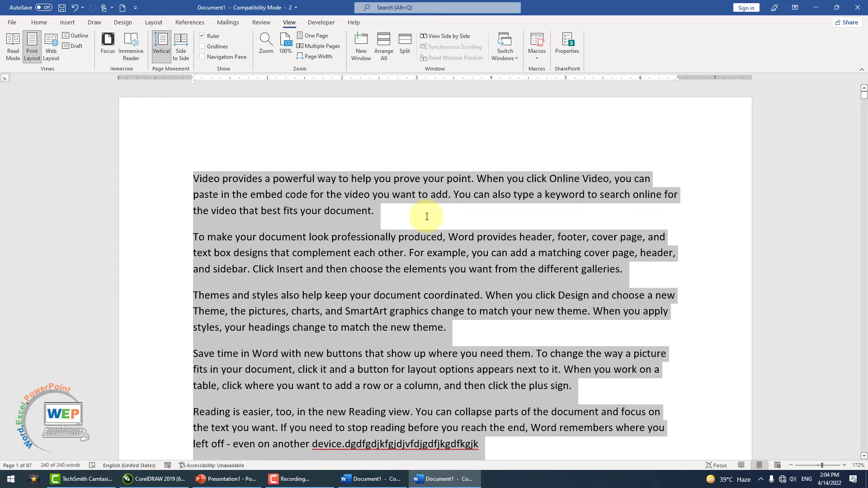
pyautogui.press('Delete')
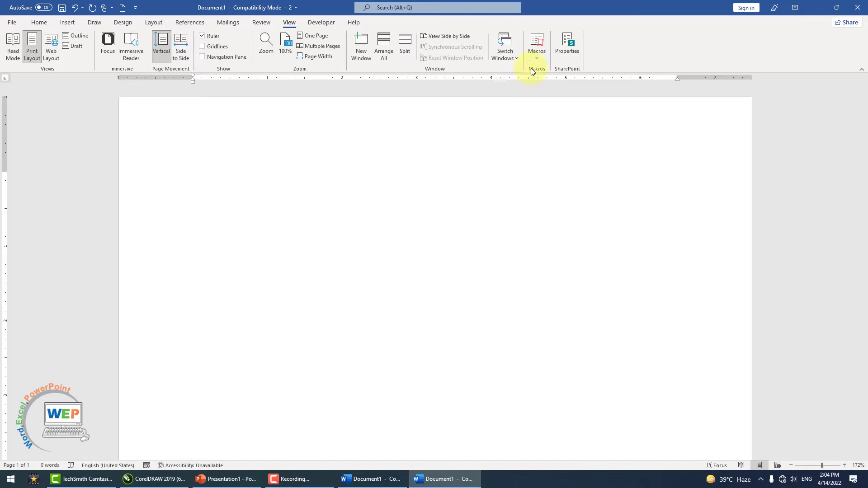
# - Start recording a new macro named 'tittle'
pyautogui.click(541, 61)
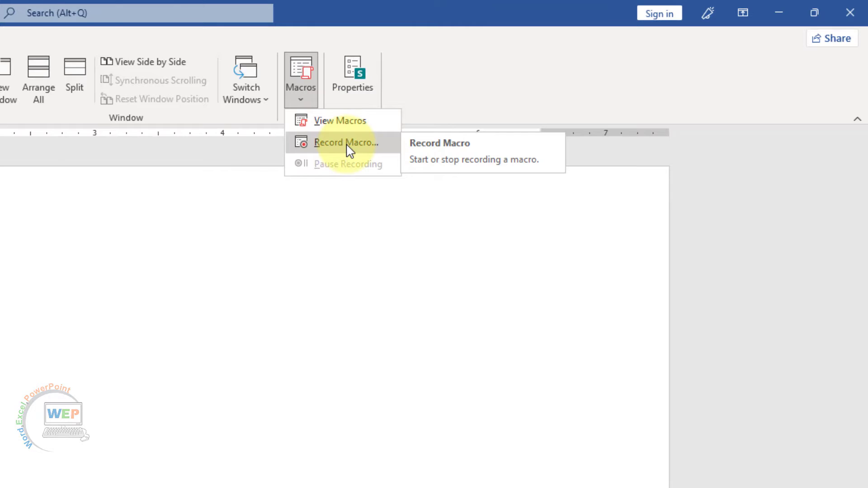
pyautogui.click(347, 143)
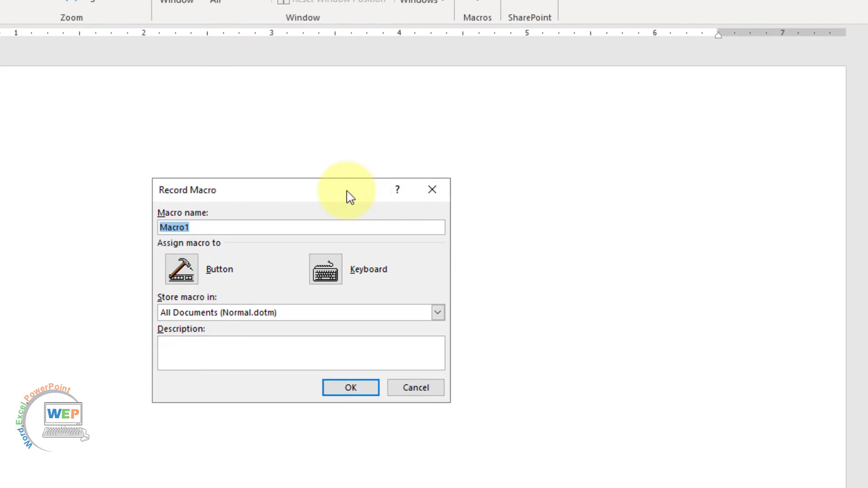
pyautogui.moveTo(343, 192); pyautogui.dragTo(349, 172)
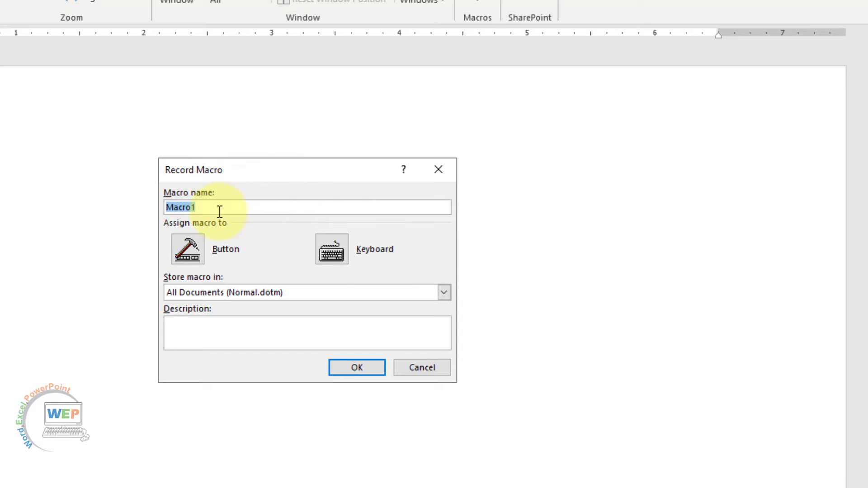
pyautogui.click(204, 206)
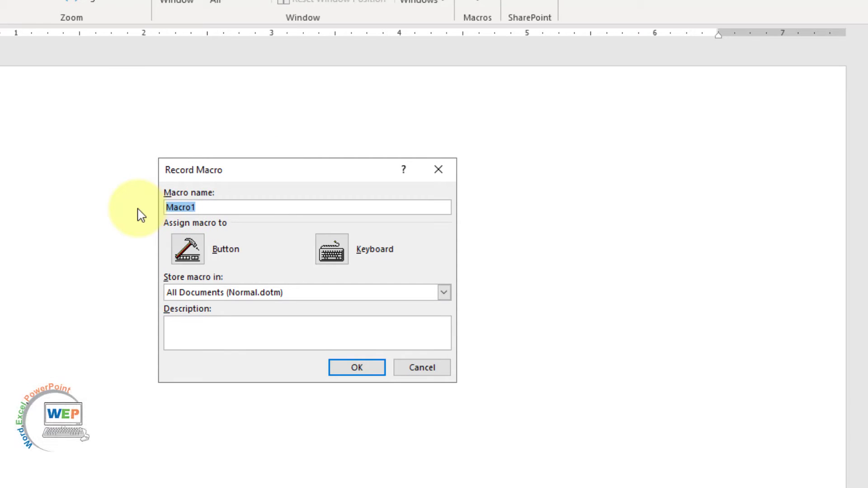
pyautogui.write('ti')
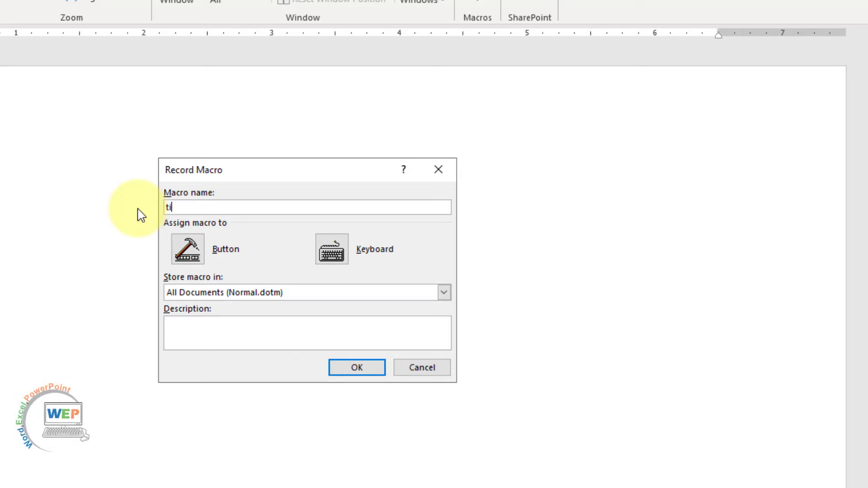
pyautogui.write('ttle')
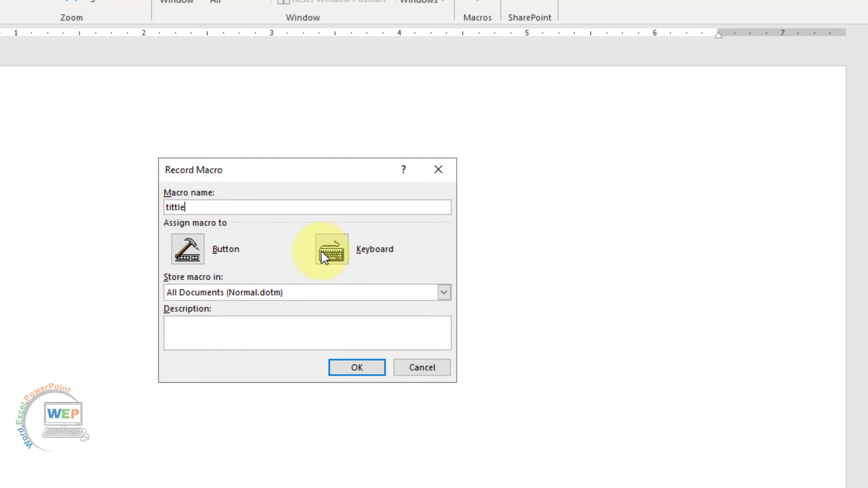
# - Assign Ctrl+Q as the tittle macro's keyboard shortcut and begin recording
pyautogui.click(343, 260)
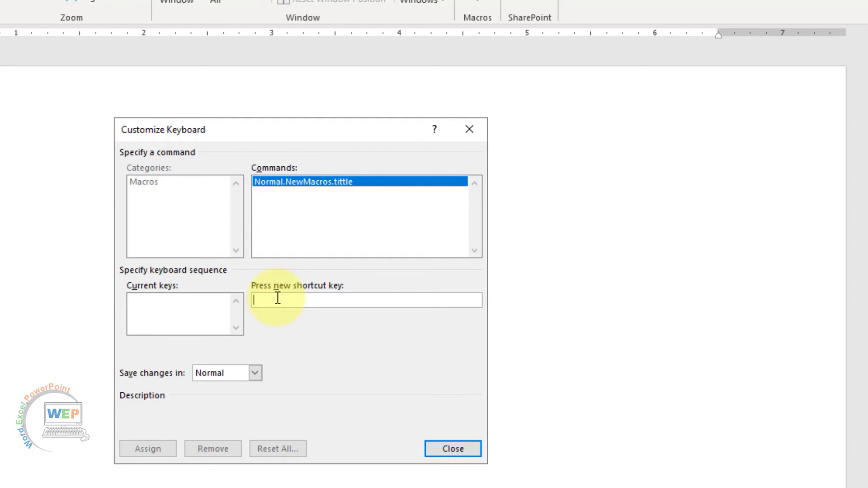
pyautogui.hotkey('ctrl', 'q')
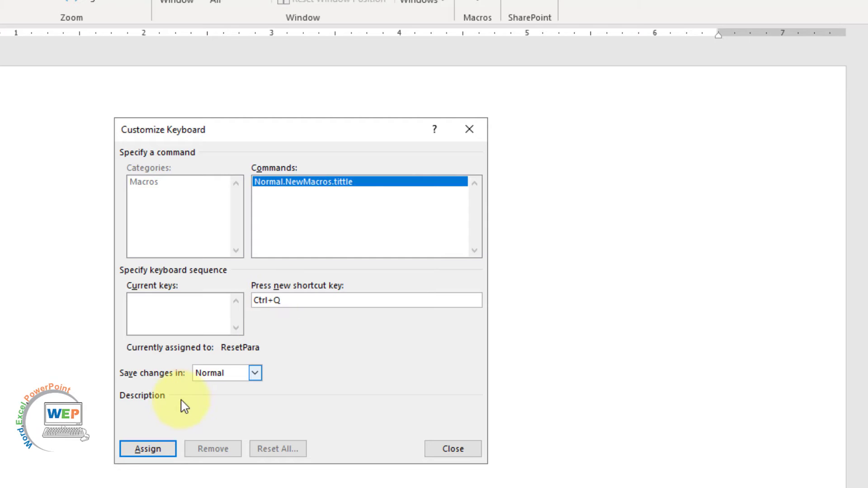
pyautogui.click(154, 455)
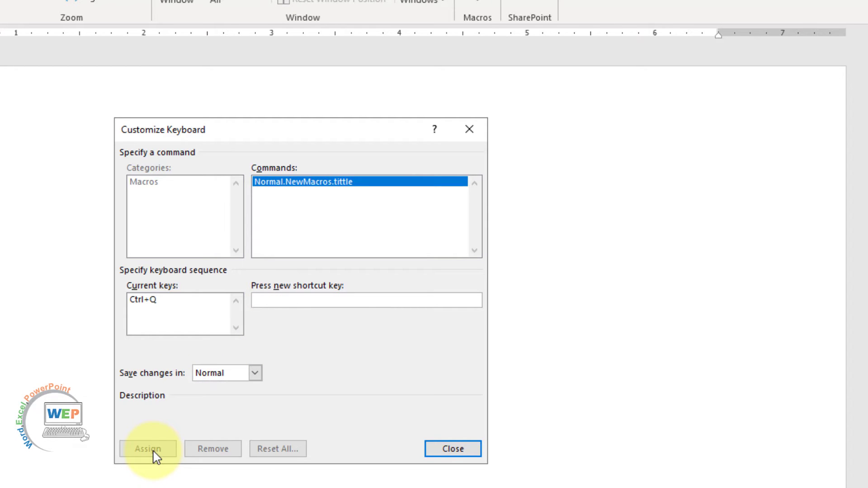
pyautogui.click(446, 452)
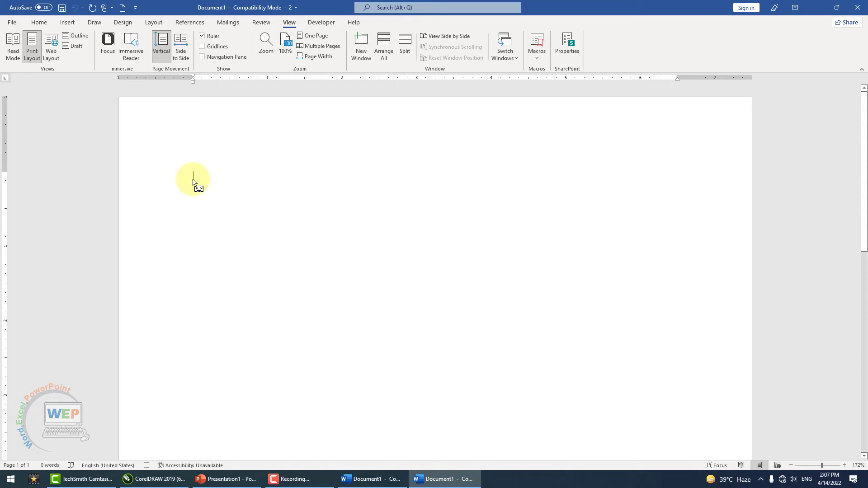
# - Type the tab-separated headings Name, Marks, Obtained marks and Total, correcting the typo in 'Total'
pyautogui.write('N')
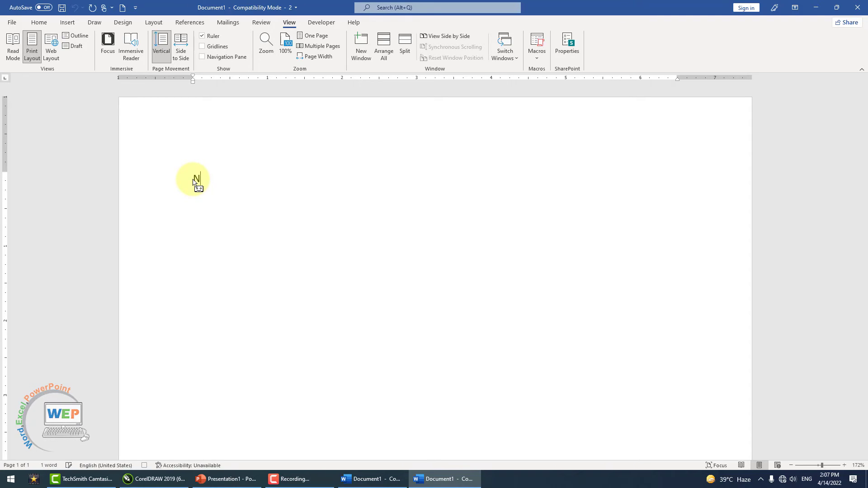
pyautogui.write('ame')
pyautogui.press('Tab')
pyautogui.write('Mark')
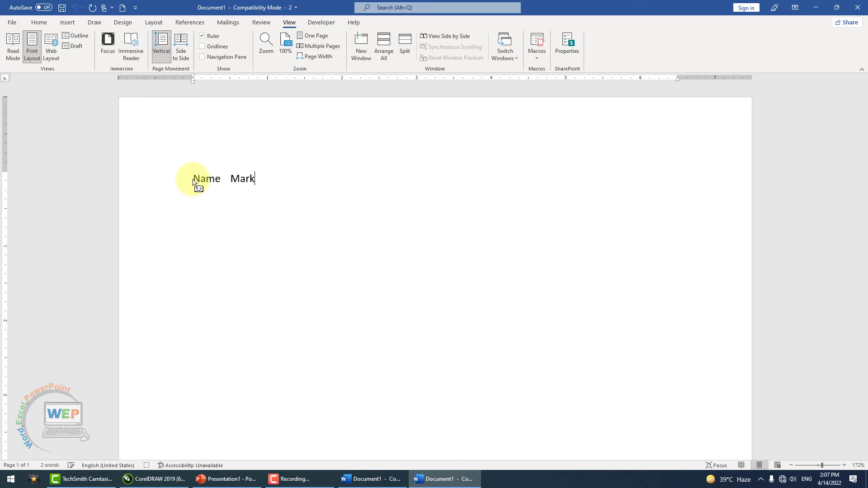
pyautogui.write('s\t')
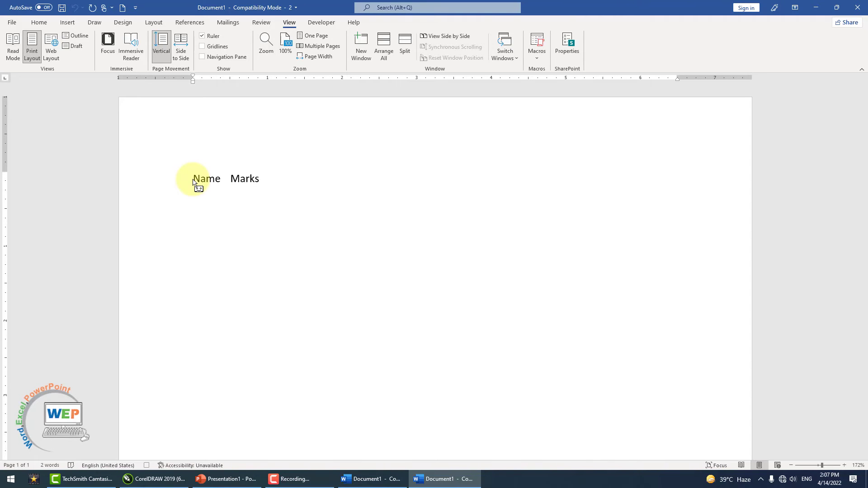
pyautogui.write('O')
pyautogui.write('btaine')
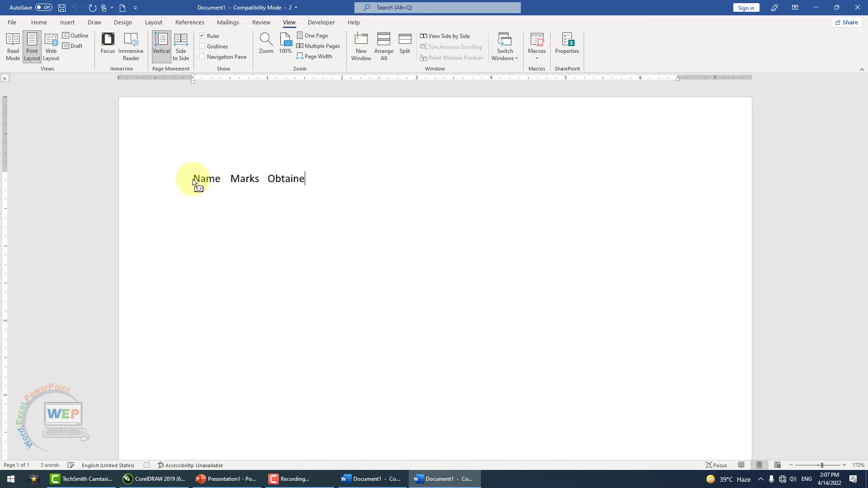
pyautogui.write('d ')
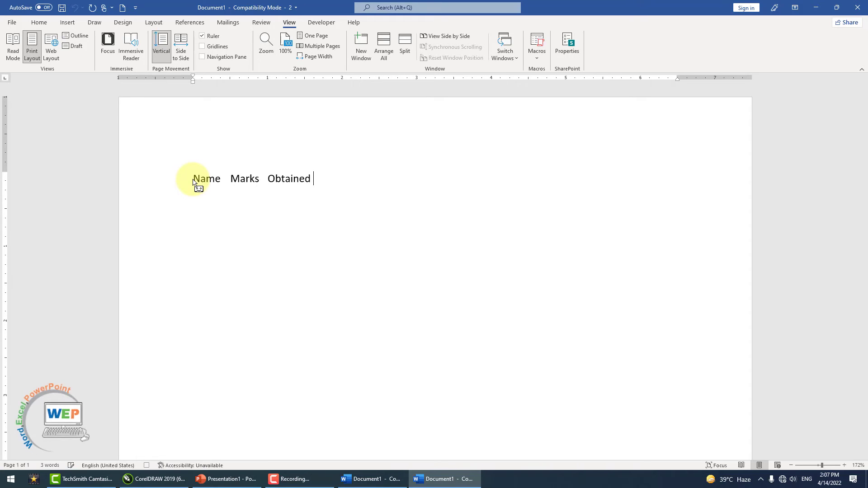
pyautogui.write('marks\t')
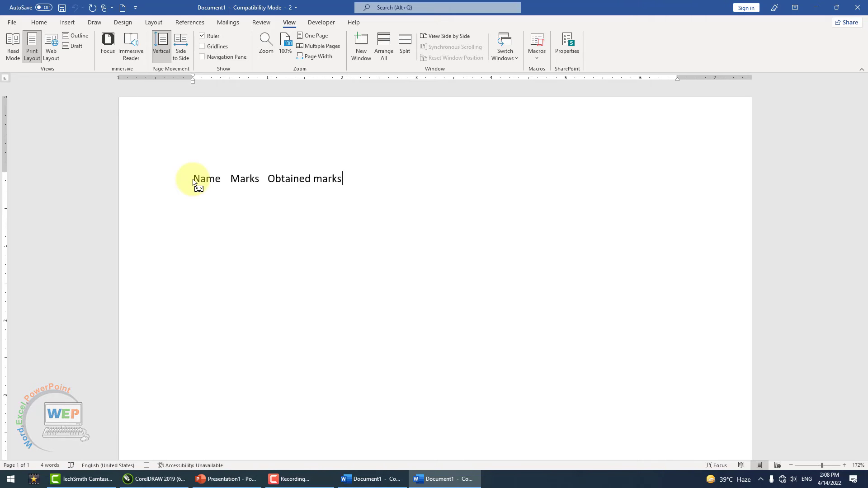
pyautogui.write('T')
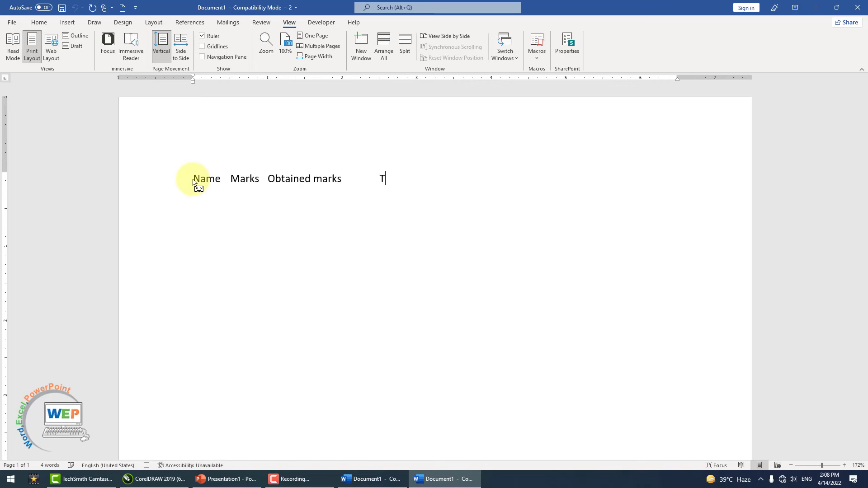
pyautogui.write('p')
pyautogui.press('BackSpace')
pyautogui.write('ota')
pyautogui.write('l')
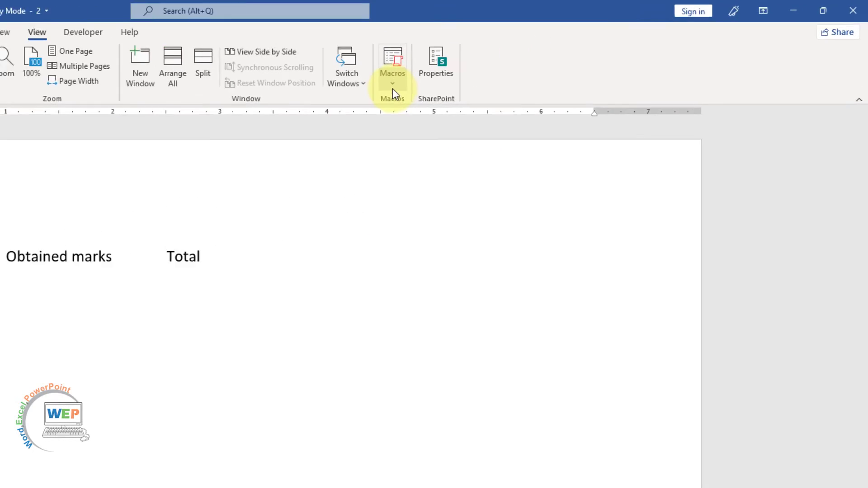
# - Stop recording the tittle macro and create a new blank document, Document2
pyautogui.click(530, 64)
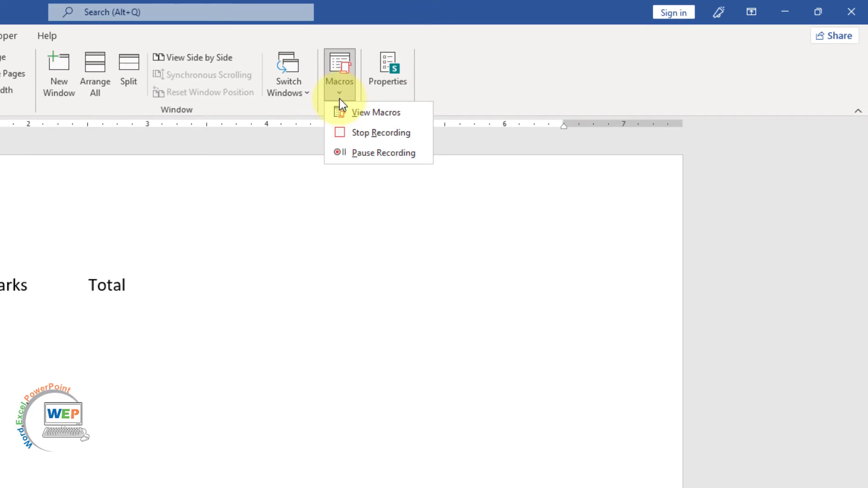
pyautogui.click(371, 135)
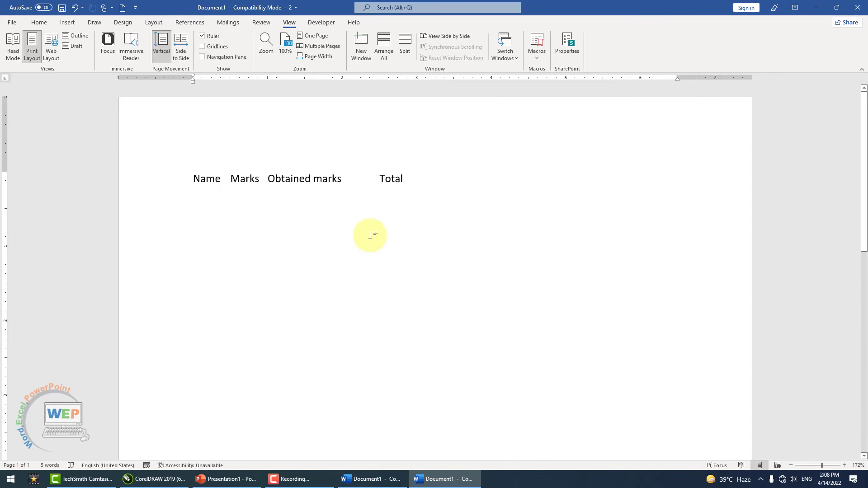
pyautogui.click(12, 22)
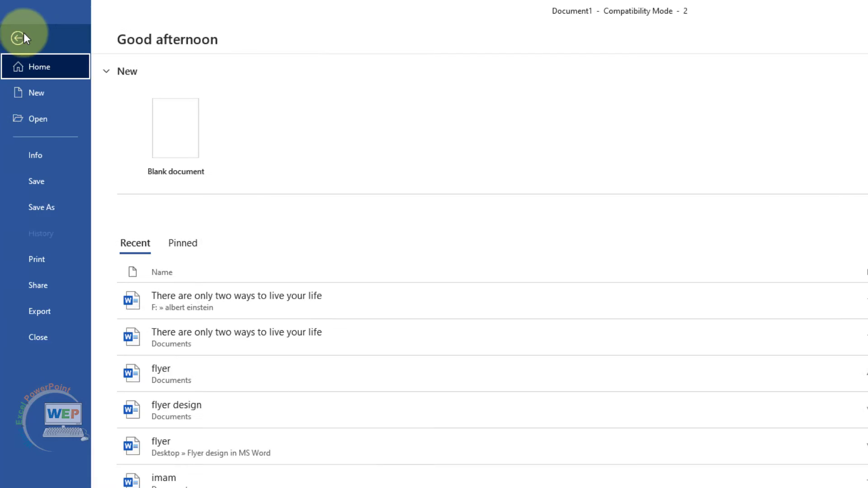
pyautogui.click(33, 96)
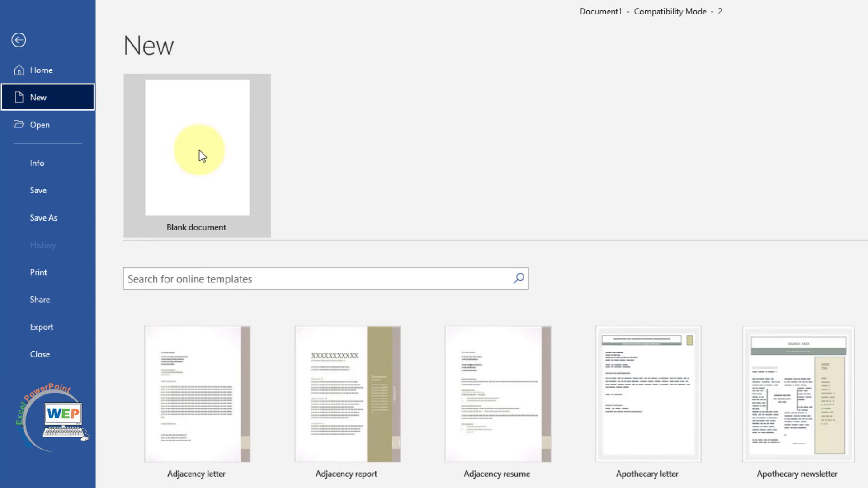
pyautogui.click(199, 161)
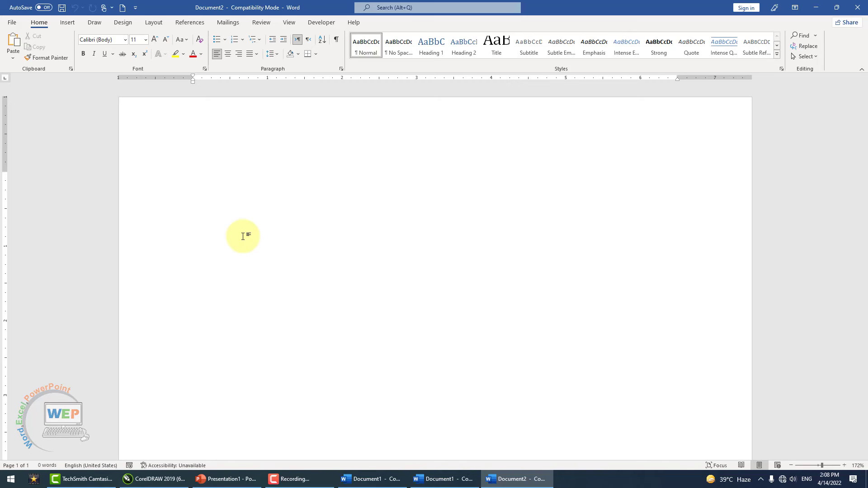
# - Run the tittle macro with Ctrl+Q to insert the Name, Marks, Obtained marks, Total header row
pyautogui.write('Name\tMarks\tObtained marks\t\tTotal')
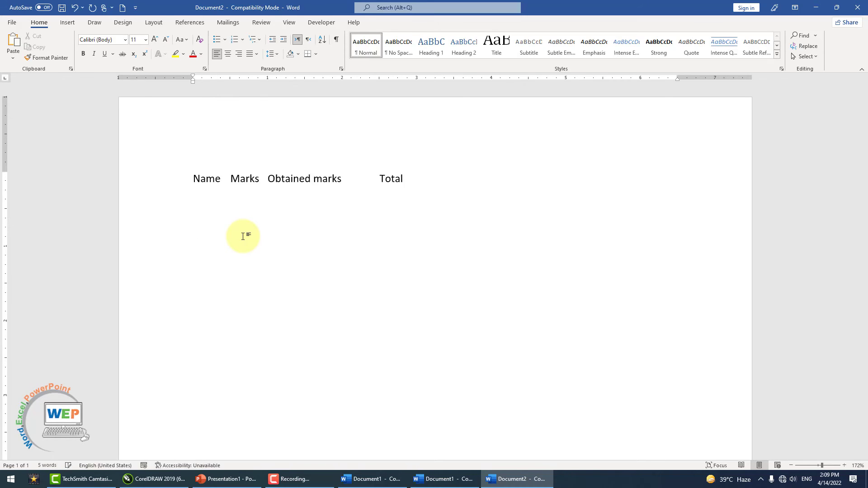
pyautogui.hotkey('ctrl', 'q')
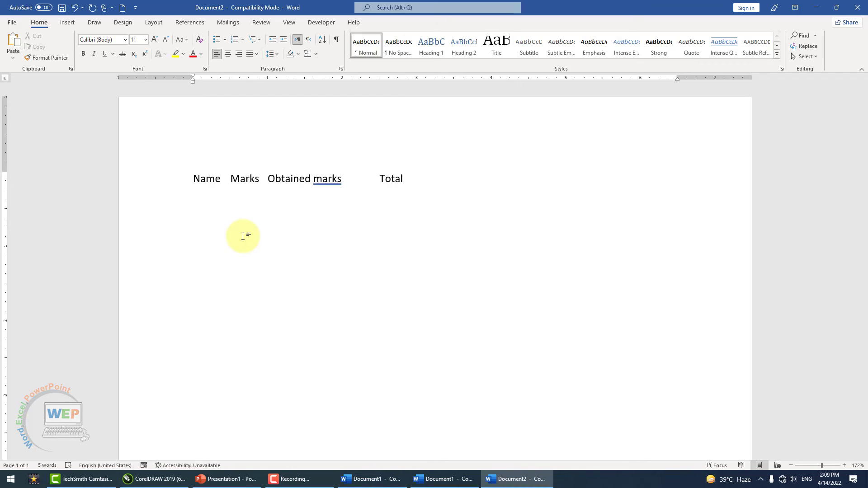
pyautogui.press('BackSpace')
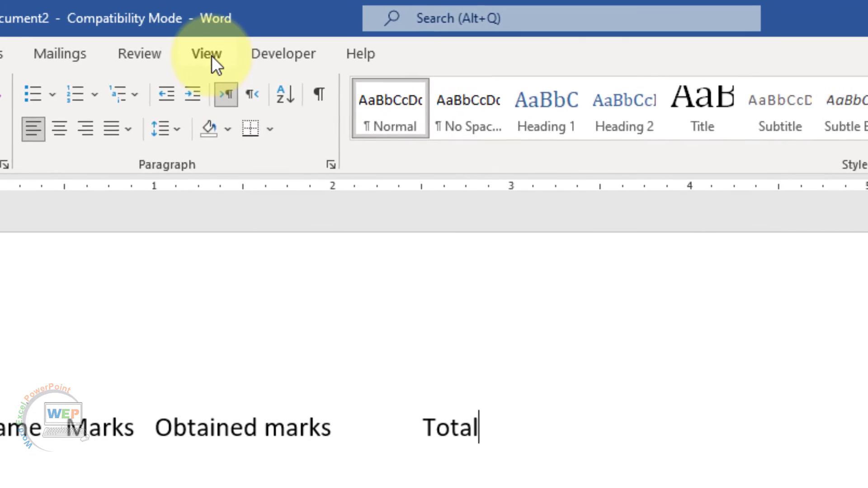
# - Delete the tittle macro from the Macros list and confirm the deletion
pyautogui.click(292, 23)
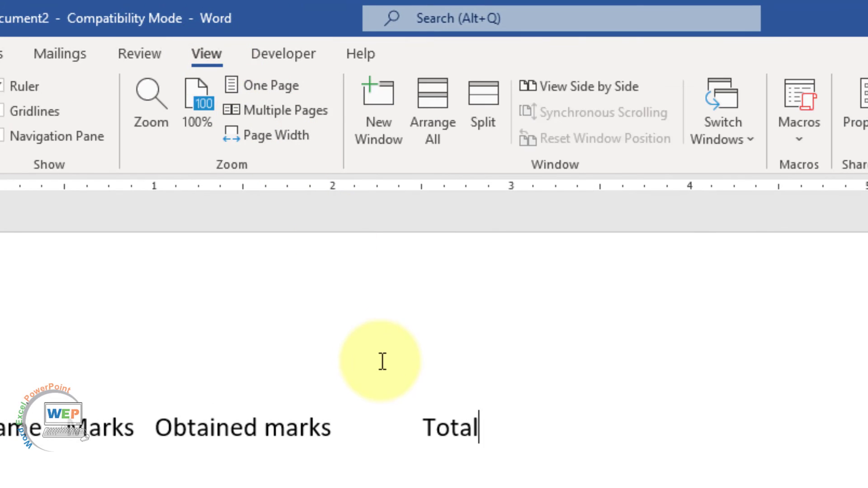
pyautogui.click(806, 148)
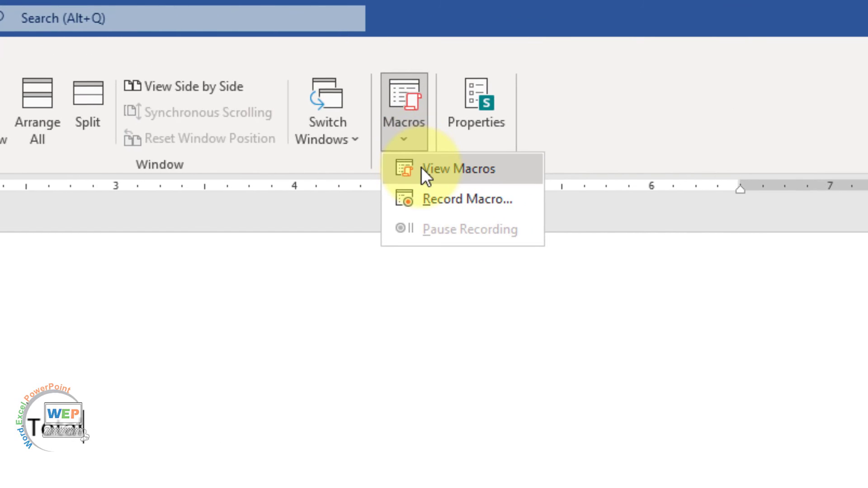
pyautogui.click(421, 167)
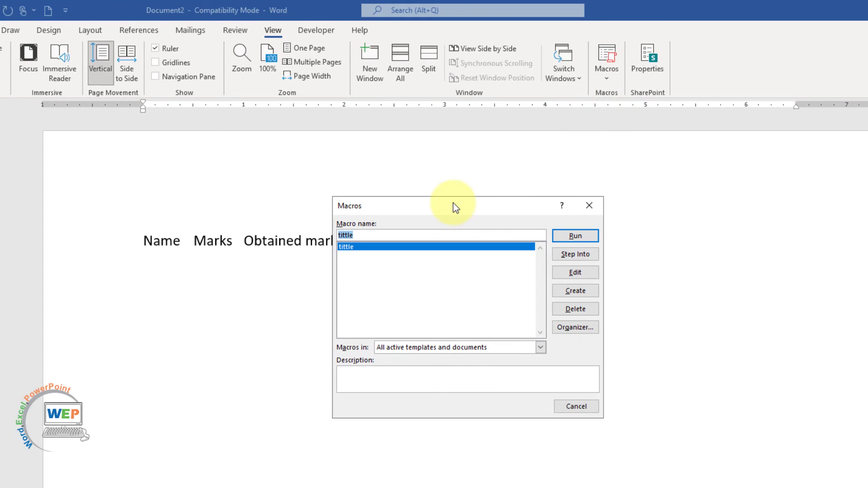
pyautogui.moveTo(453, 203); pyautogui.dragTo(535, 193)
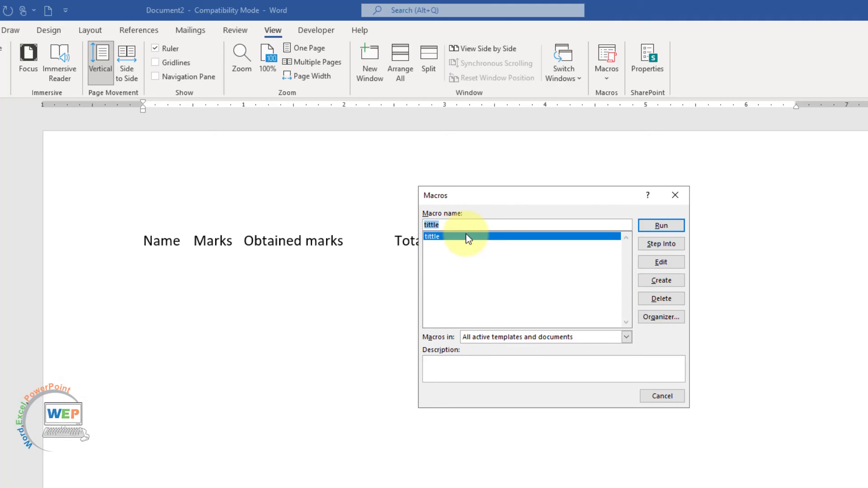
pyautogui.click(664, 300)
pyautogui.click(449, 355)
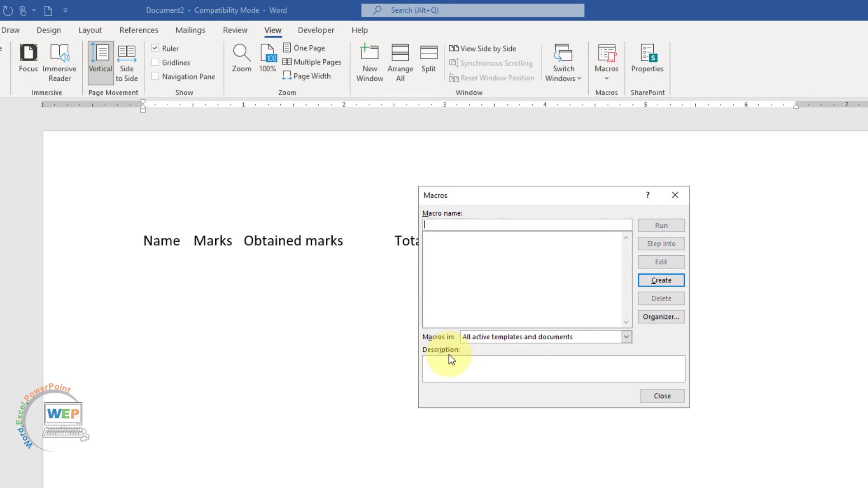
pyautogui.click(674, 396)
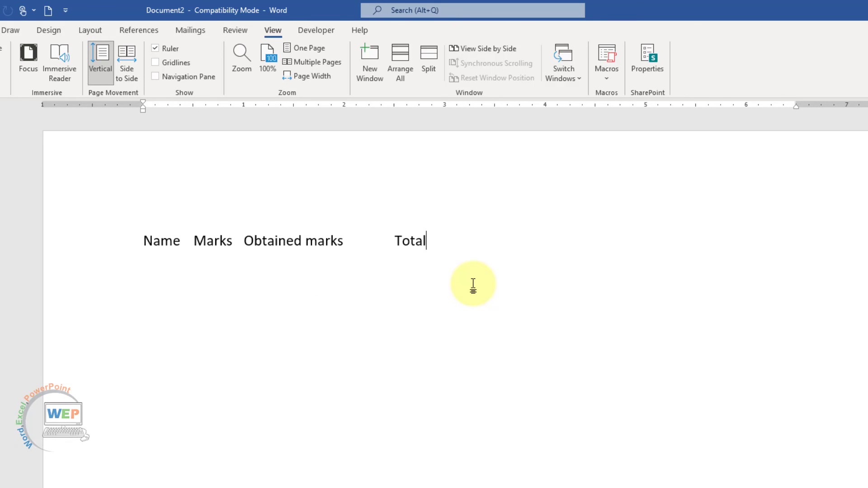
# - Create another blank document, Document3, and show the View ribbon
pyautogui.click(12, 27)
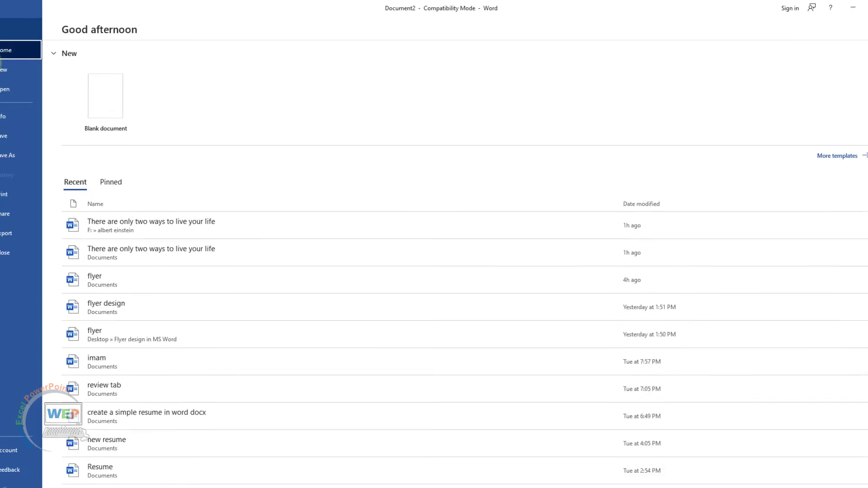
pyautogui.click(12, 69)
pyautogui.click(120, 109)
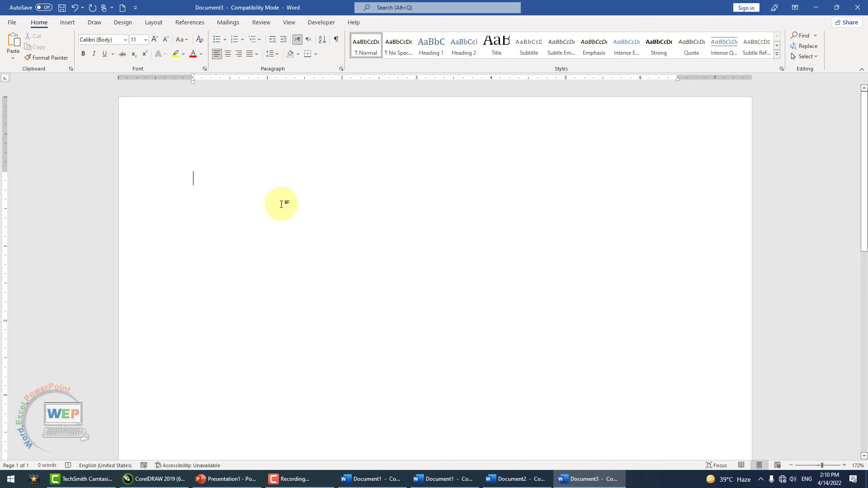
pyautogui.click(290, 22)
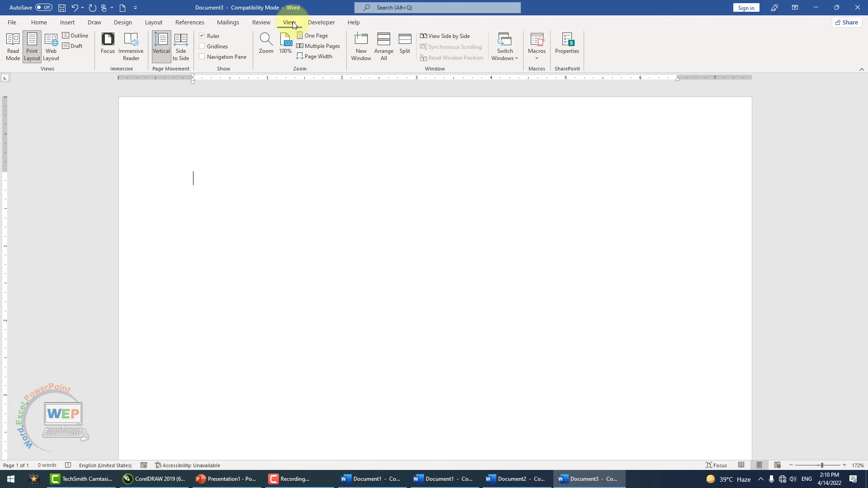